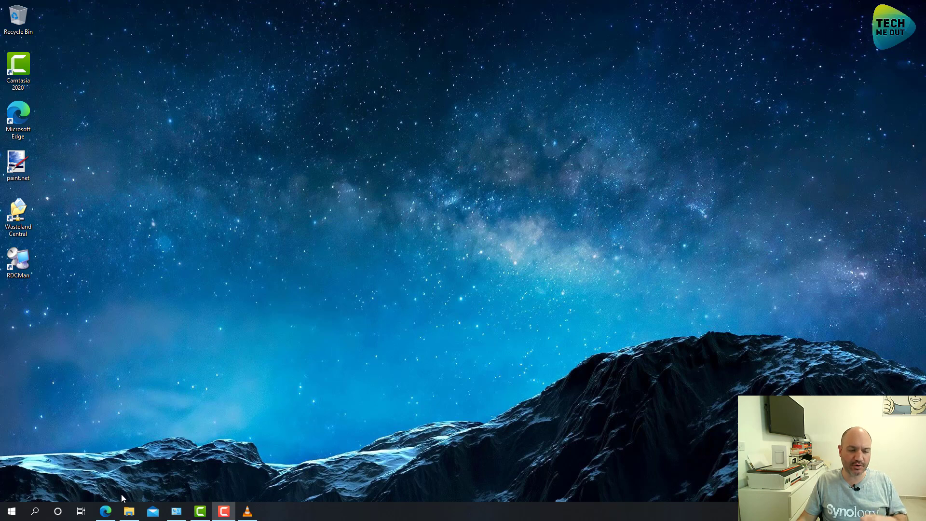
- In the RAID Calculator, place a 1 TB drive in bay 1
click(105, 512)
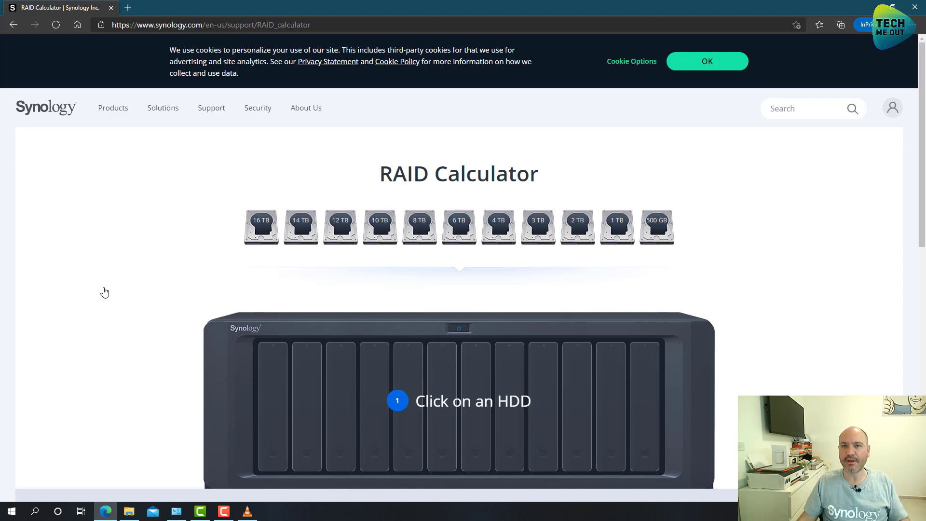
scroll(104, 292, down, 2)
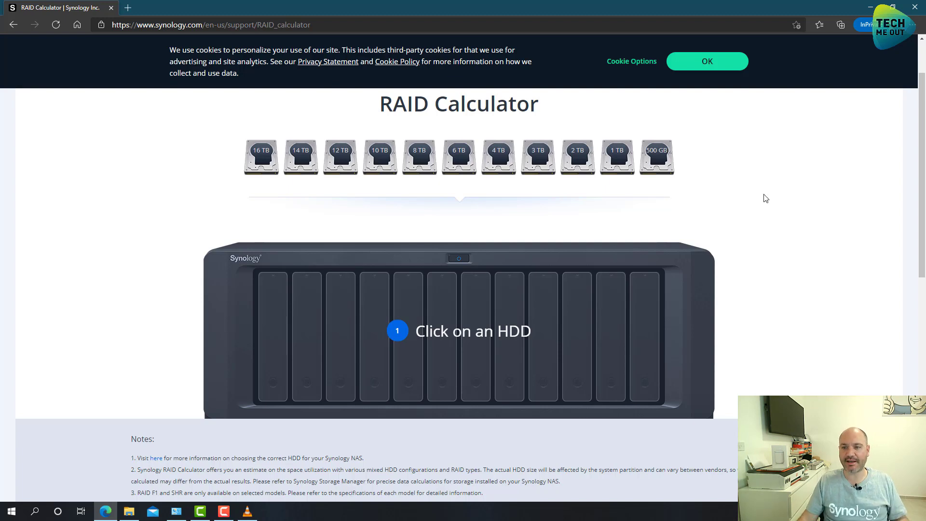
drag(617, 161, 279, 300)
scroll(629, 129, down, 2)
scroll(623, 137, down, 1)
scroll(622, 144, up, 3)
- Add 1 TB drives to bays 2 and 3 and a 3 TB drive to bay 4, then view the SHR and RAID 5 results
drag(624, 144, 307, 290)
scroll(583, 136, down, 1)
scroll(613, 150, up, 1)
drag(612, 150, 342, 285)
scroll(503, 212, down, 2)
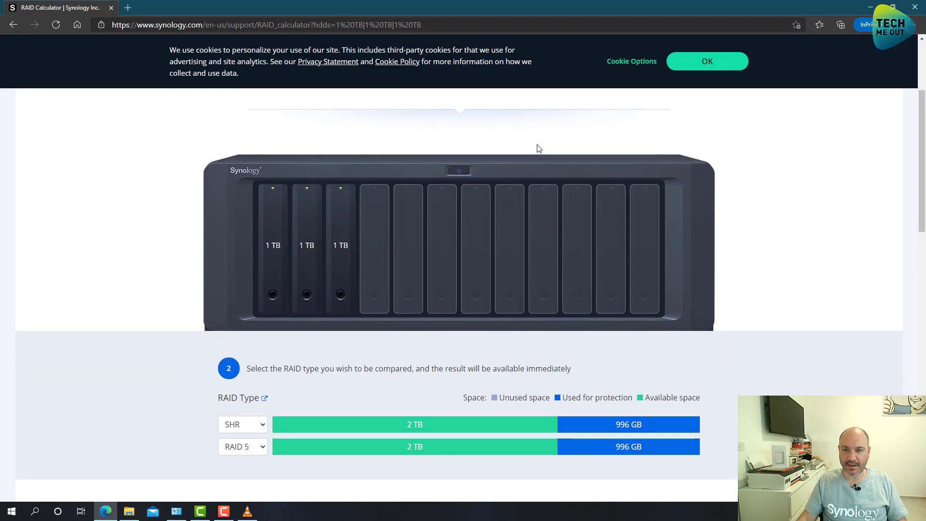
scroll(531, 169, up, 3)
drag(538, 203, 381, 349)
scroll(379, 350, down, 3)
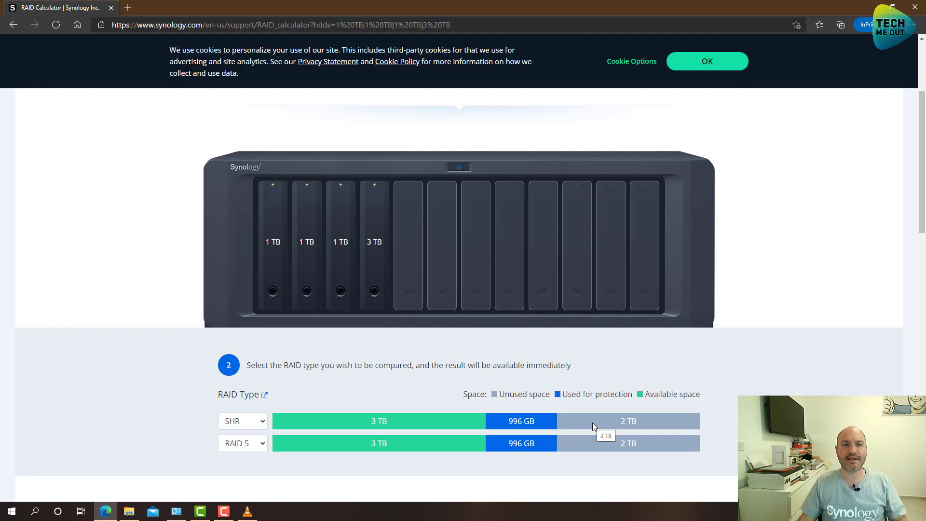
- Load find.synology.com in a new Edge tab
click(130, 11)
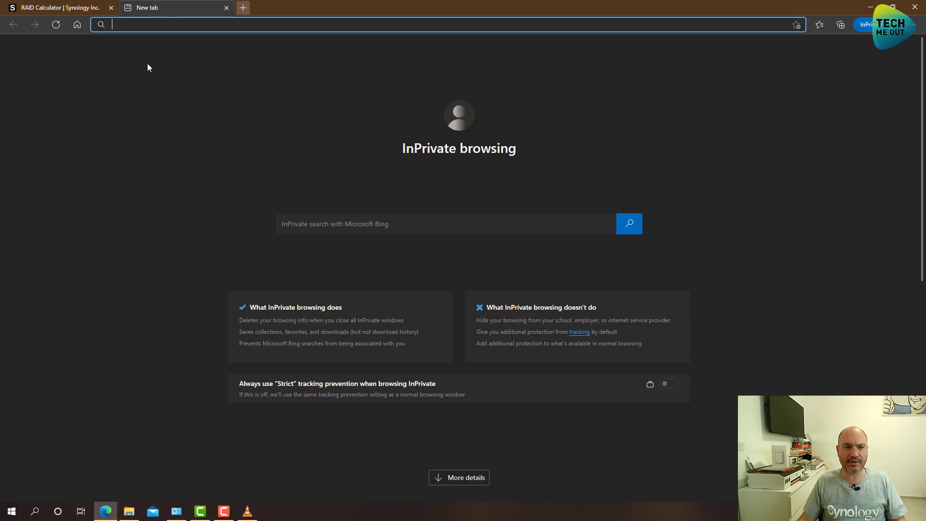
text(fi)
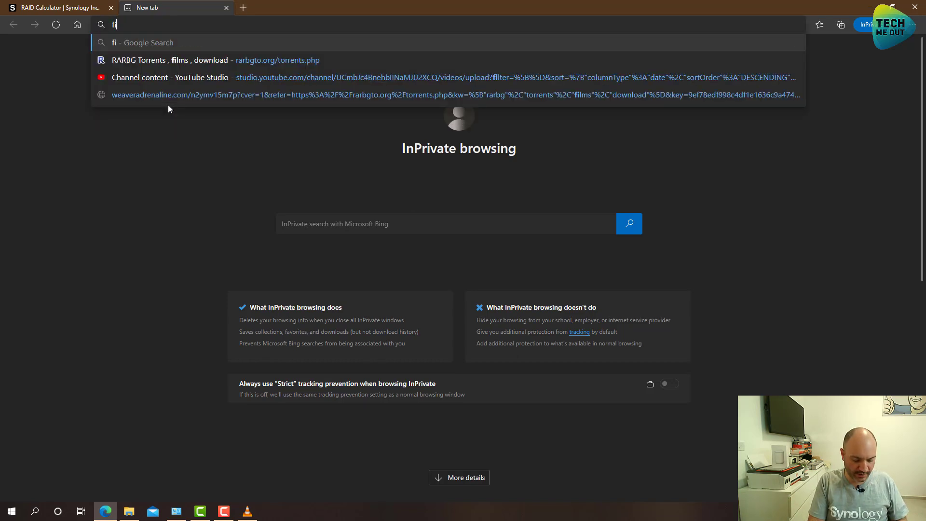
text(nd.synology.)
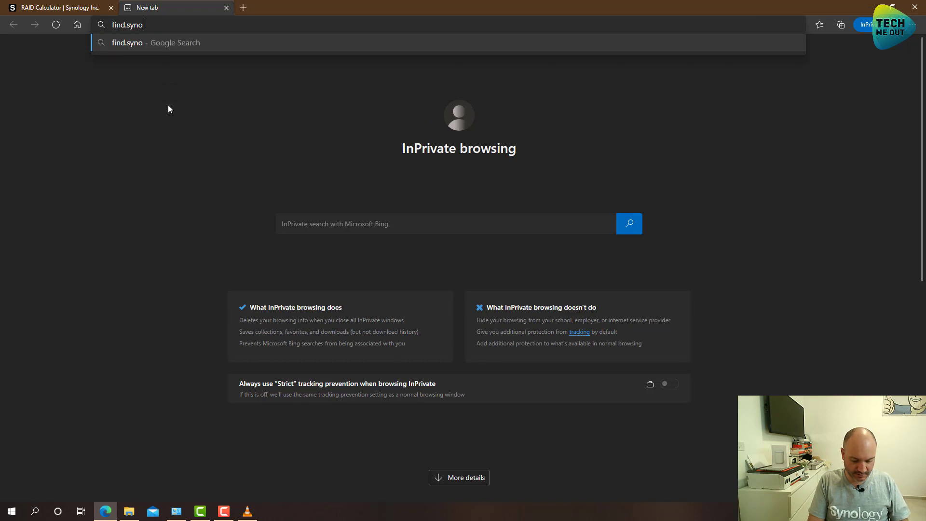
text(com)
key(Return)
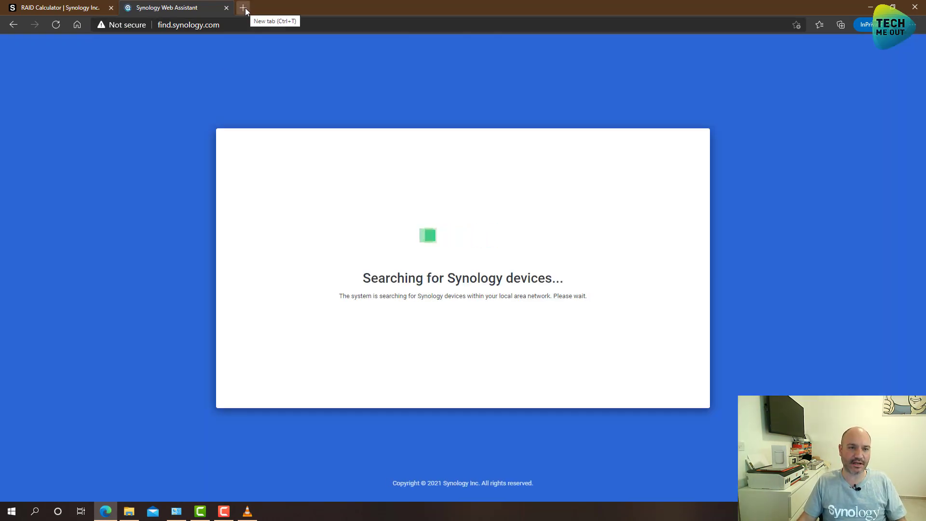
- In another new tab, go to the NAS address 192.168.20.194 using autocomplete
click(243, 8)
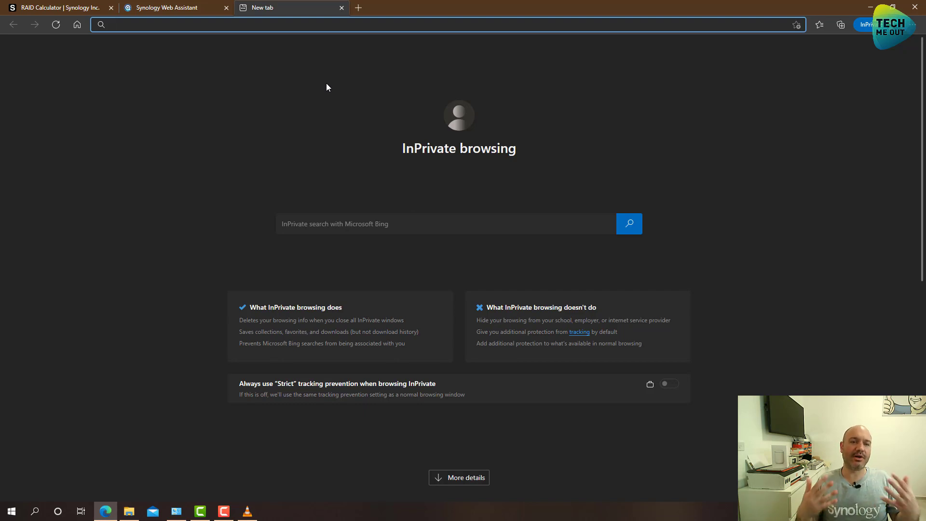
text(192)
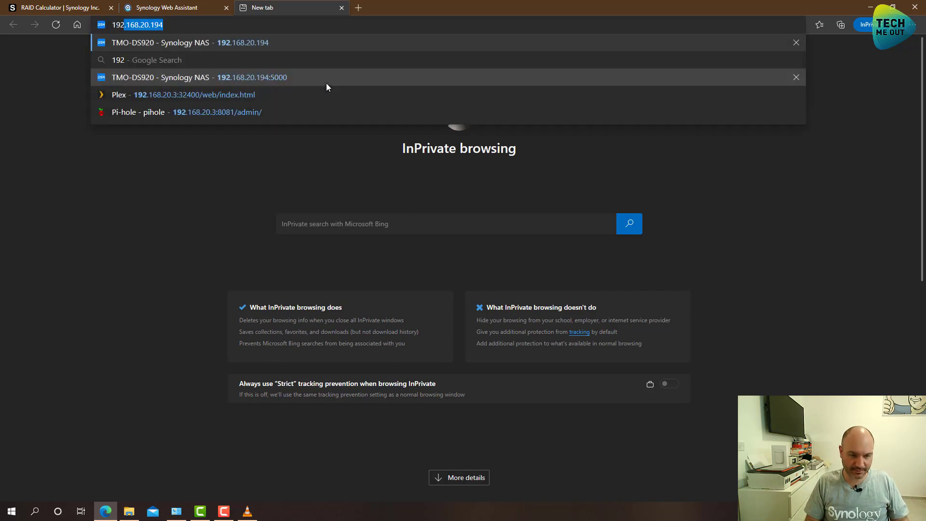
key(Right)
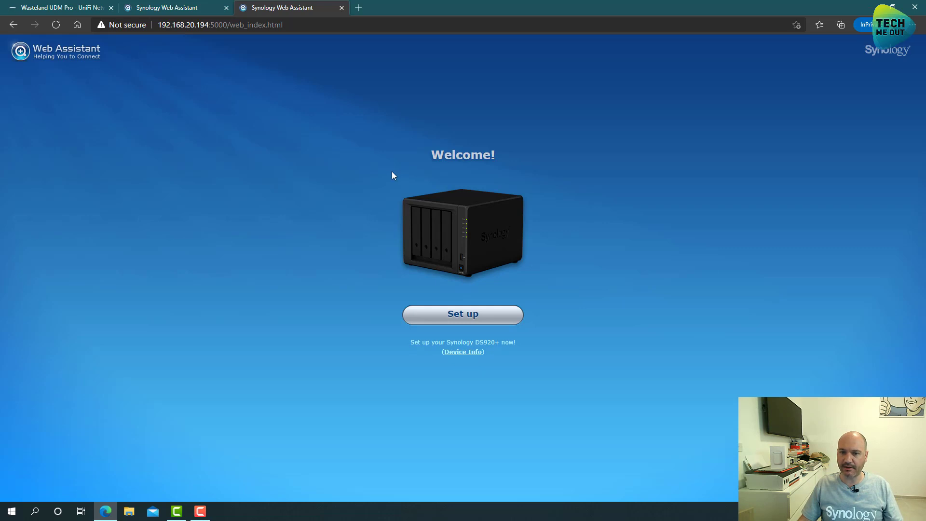
- Begin DS920+ setup as a manual install using DSM_DS920+_41222.pat from Downloads
click(462, 316)
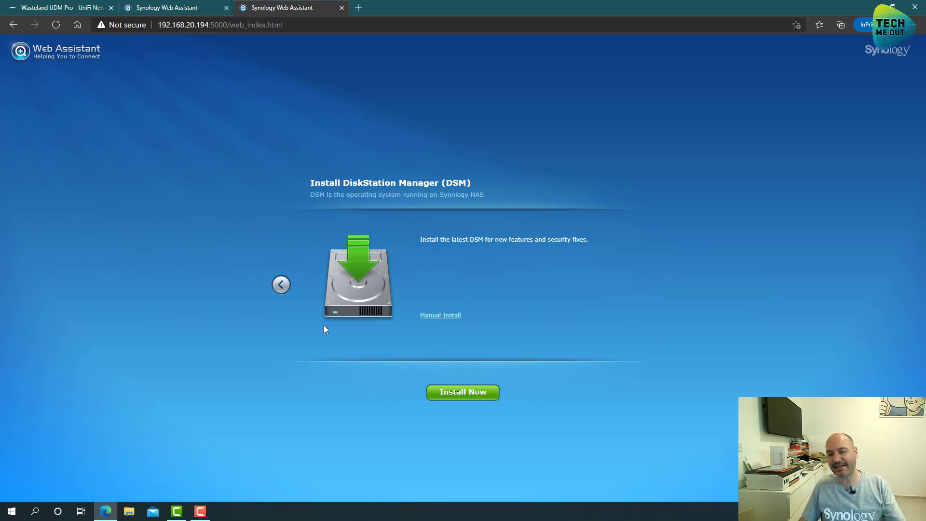
click(441, 316)
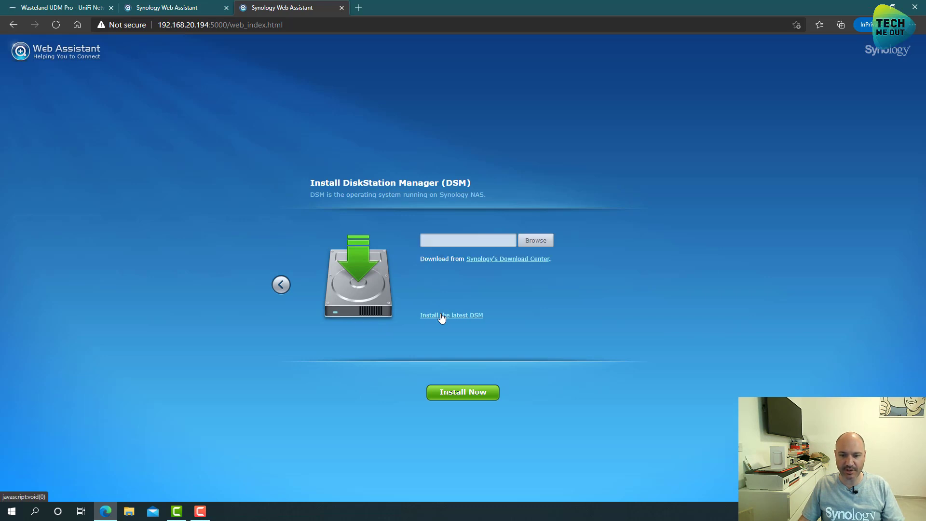
click(534, 242)
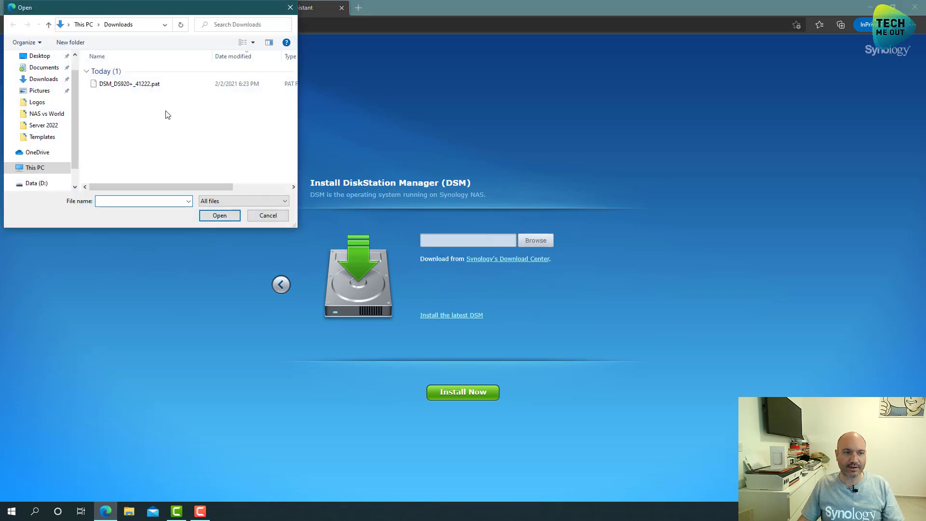
double_click(121, 85)
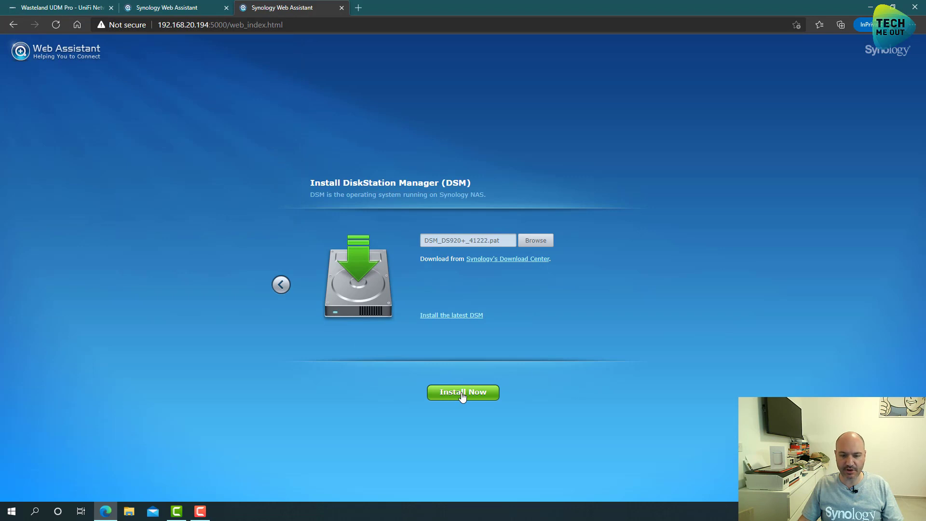
- Install DSM now, acknowledging that all data on disks 1–4 will be erased
click(462, 395)
click(382, 272)
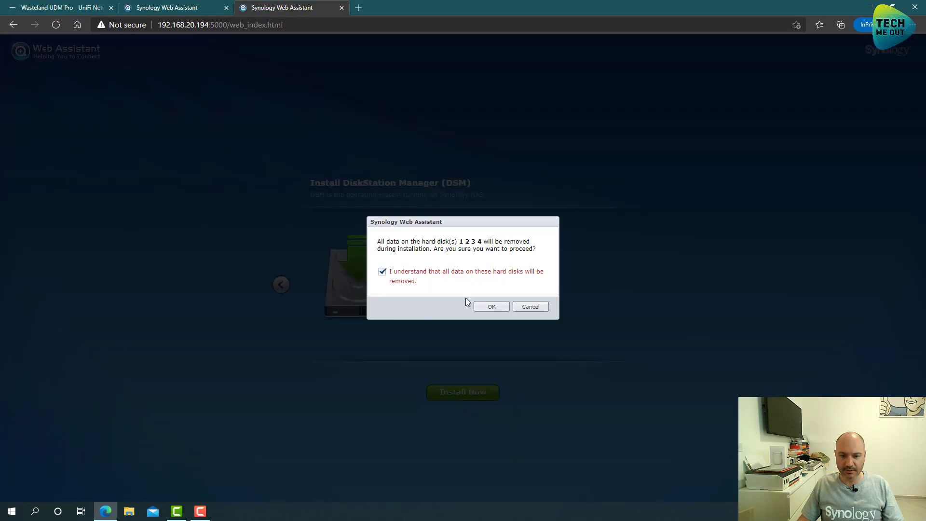
click(489, 306)
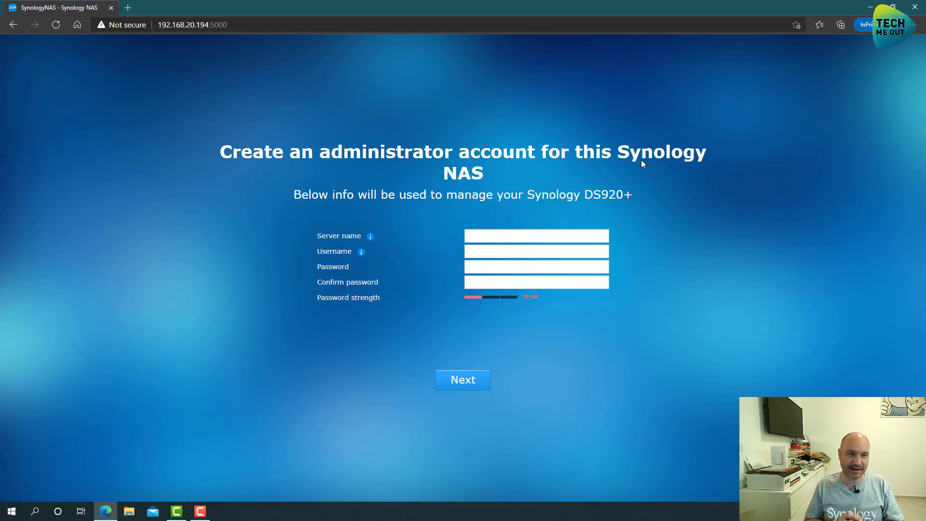
- Enter server name TMO-DS920 and the administrator username
click(559, 236)
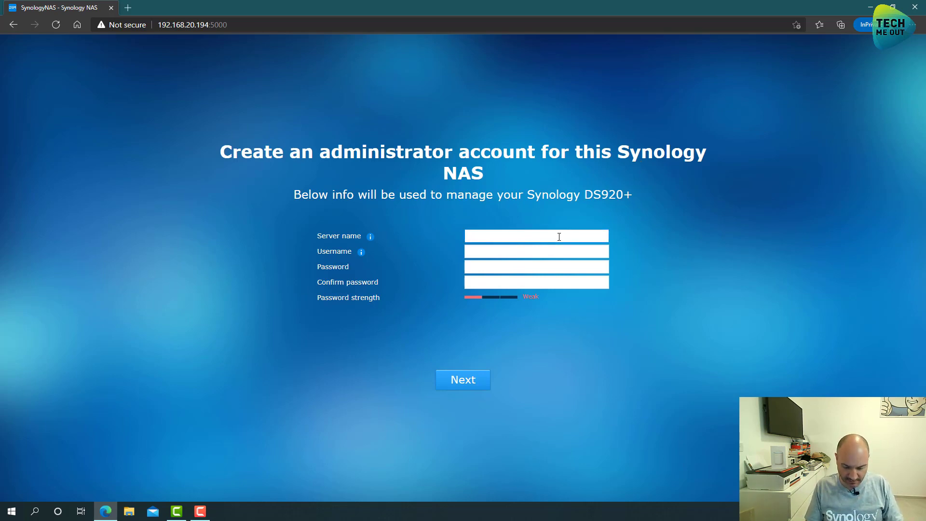
text(TMO-DS920)
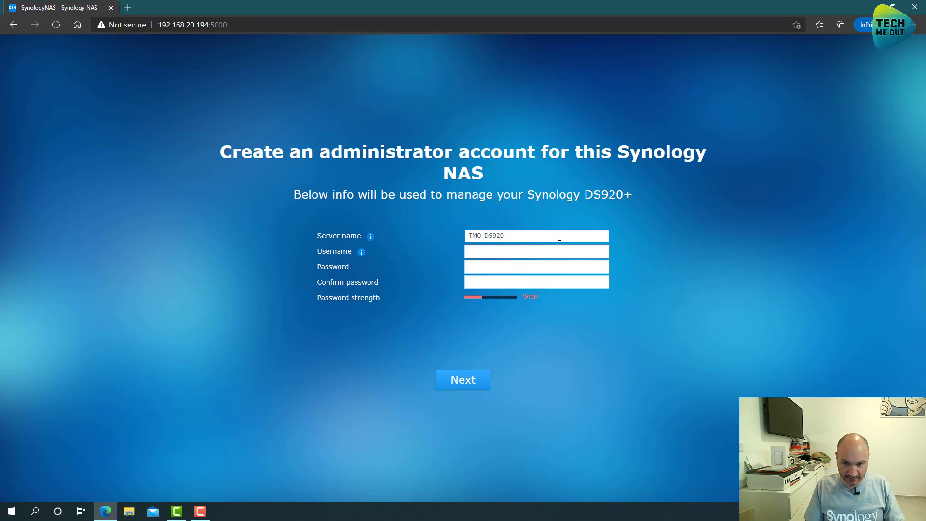
click(553, 255)
text(synadmin)
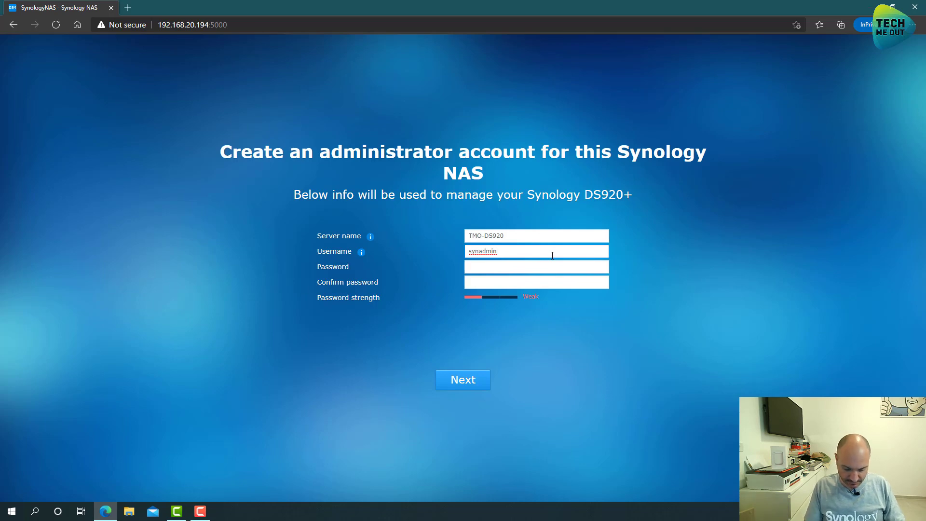
key(BackSpace)
key(BackSpace)
key(BackSpace)
key(BackSpace)
key(BackSpace)
key(BackSpace)
key(BackSpace)
key(BackSpace)
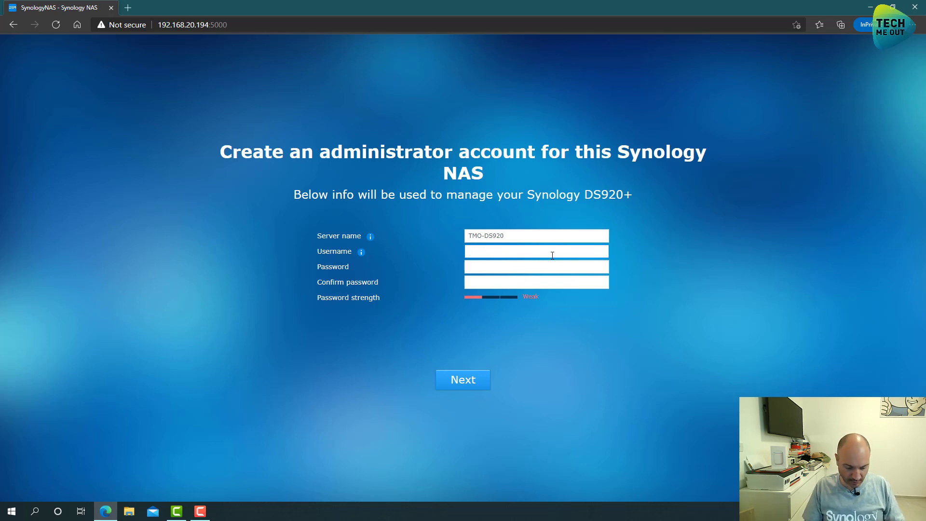
text(synadmin)
- Enter and confirm the strong admin password, then submit the account
key(Tab)
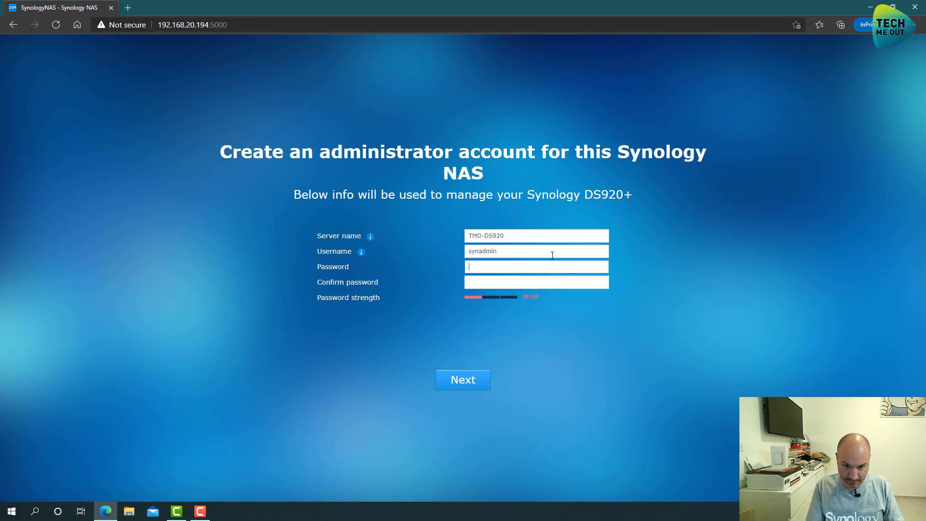
text(**********)
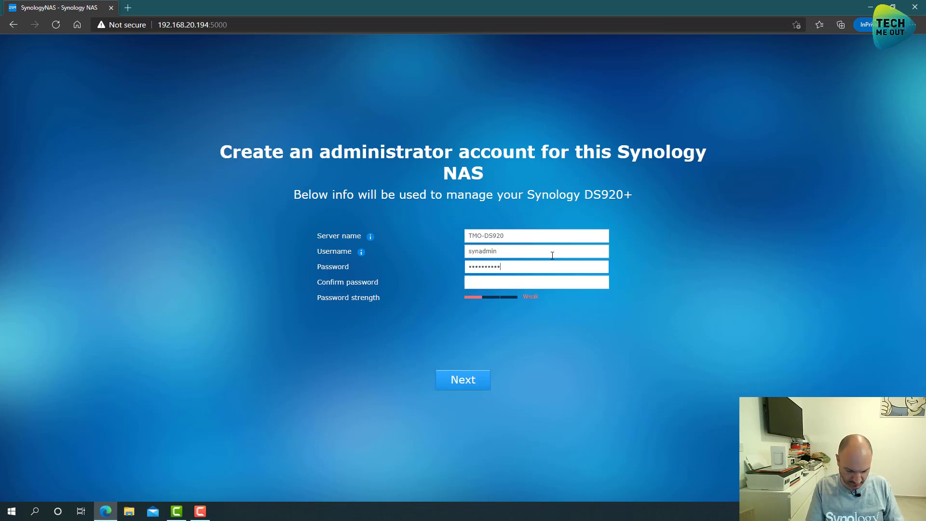
text(*)
key(Tab)
text(***********)
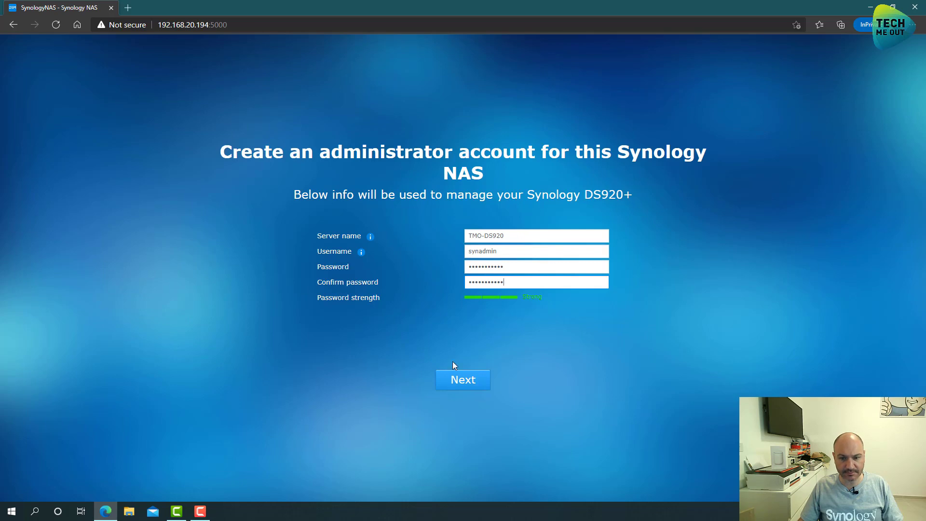
click(462, 381)
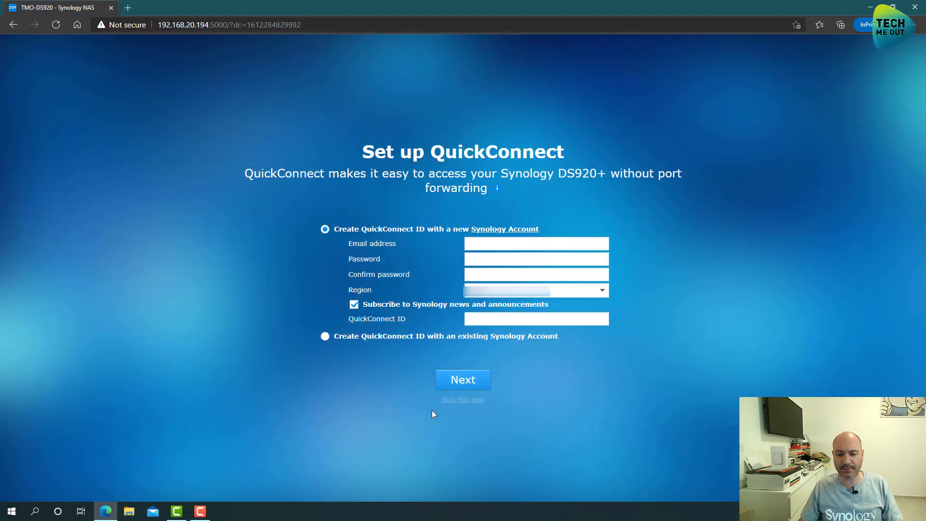
- Confirm skipping QuickConnect, enter DSM, accept Smart Update and choose No thanks on Device Analytics
click(462, 400)
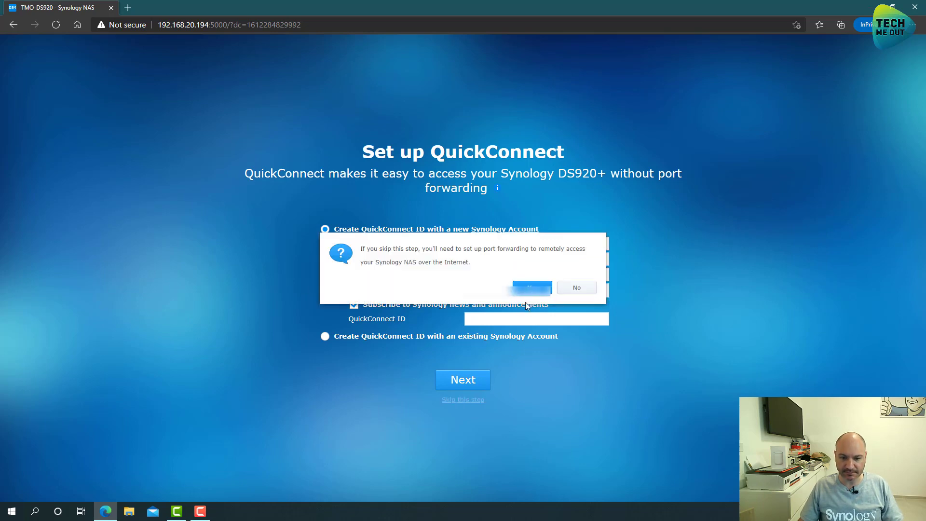
click(531, 287)
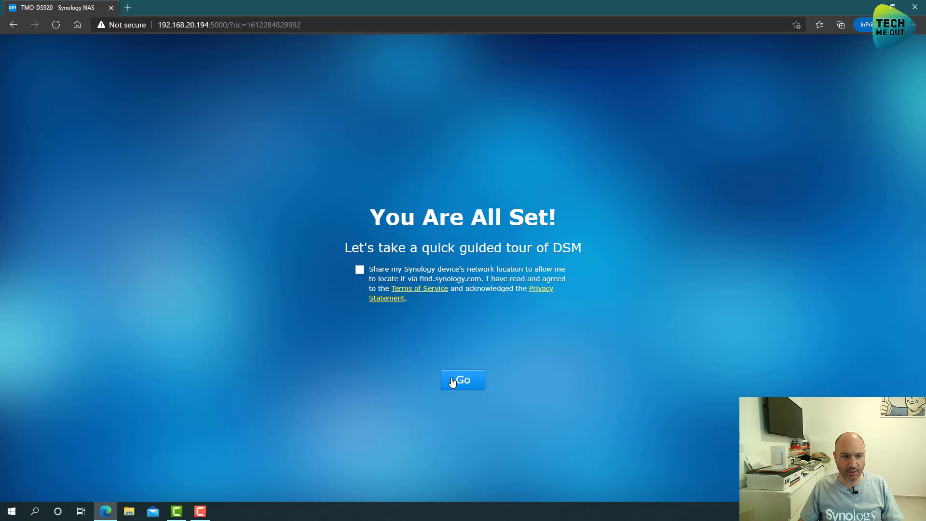
click(453, 382)
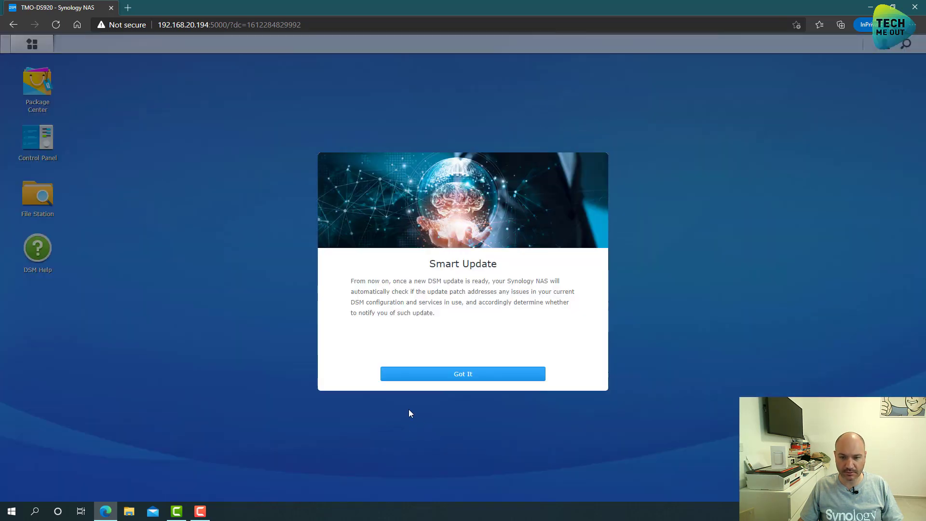
click(450, 375)
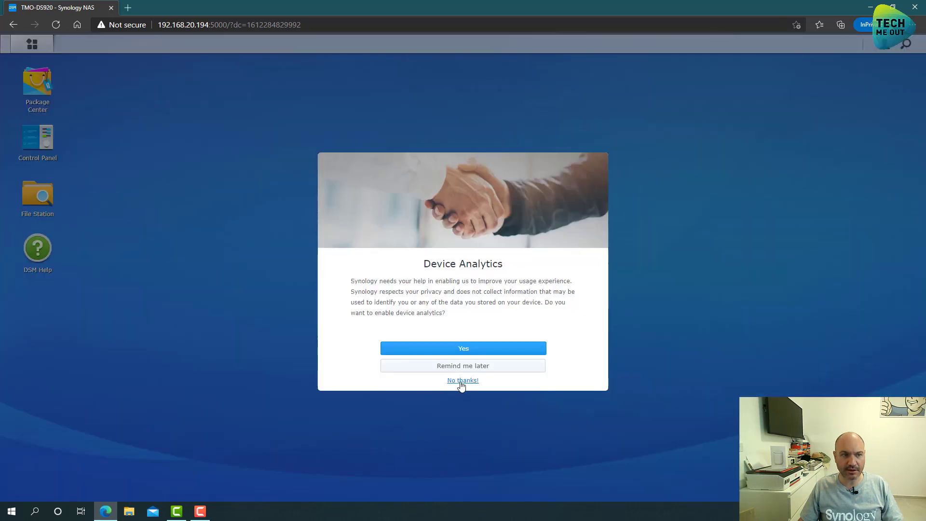
click(462, 381)
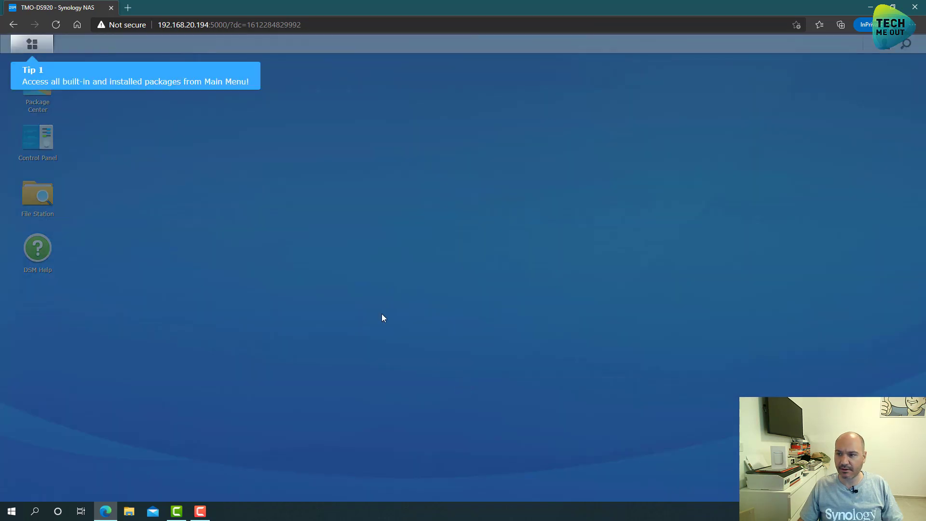
- Dismiss the desktop tips and open Update & Restore in Control Panel's Advanced Mode
click(381, 314)
click(257, 224)
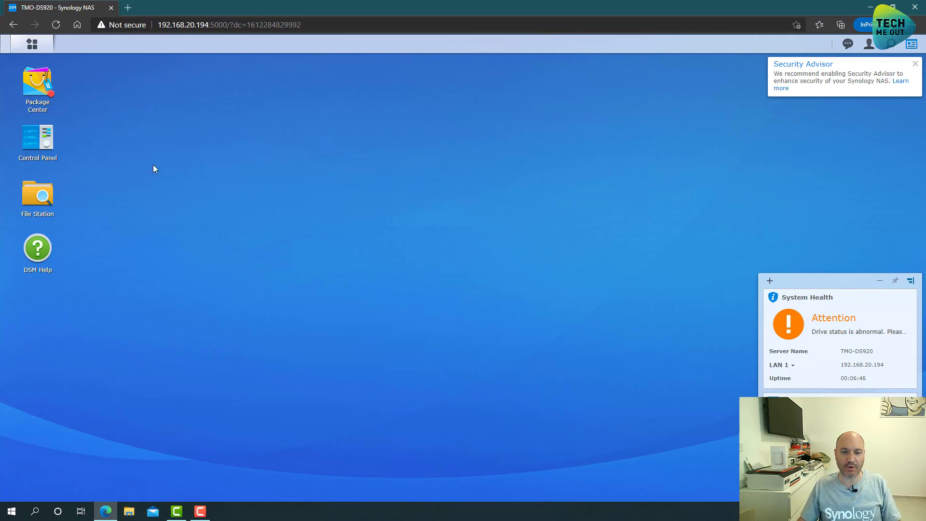
click(41, 142)
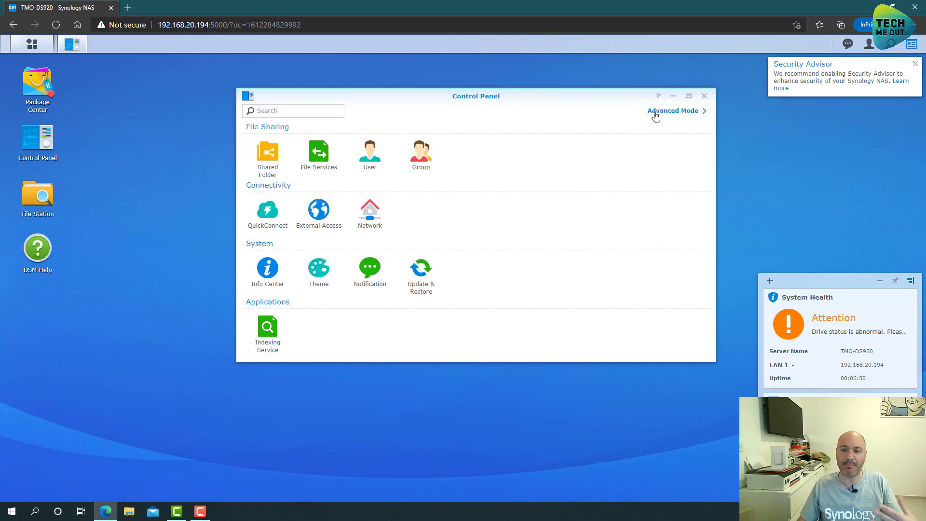
click(655, 112)
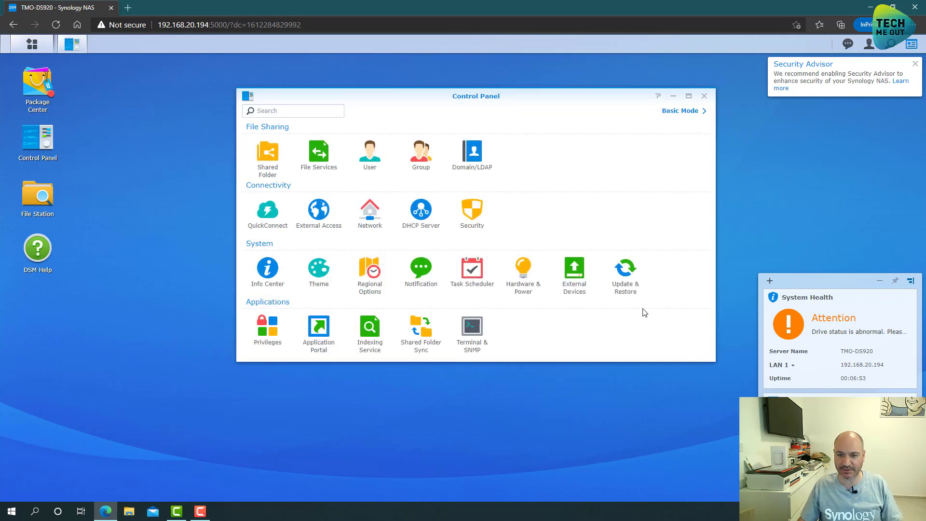
click(626, 270)
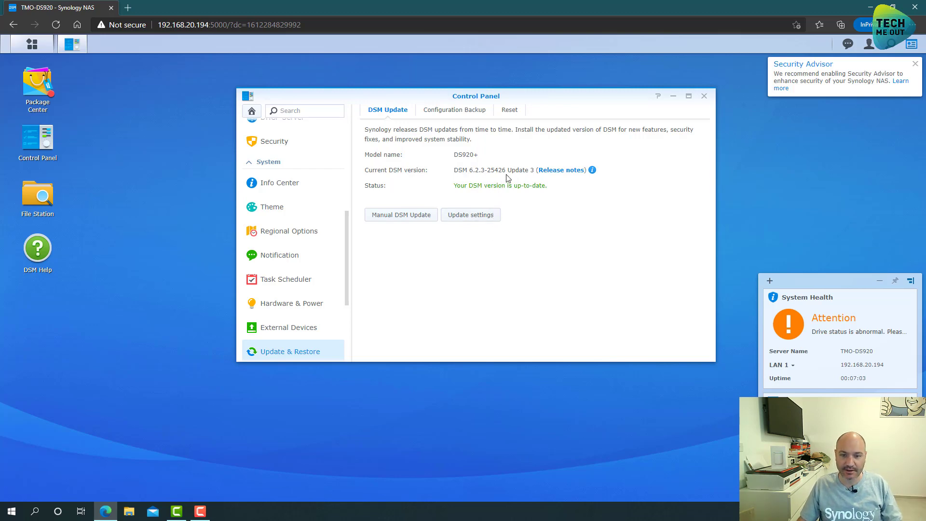
- Run a Manual DSM Update with the downloaded .pat file
click(419, 219)
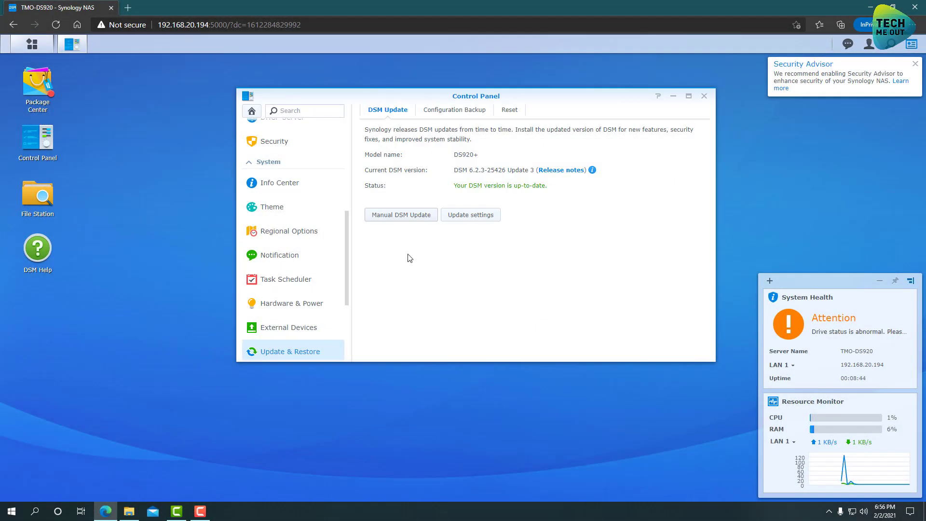
click(401, 215)
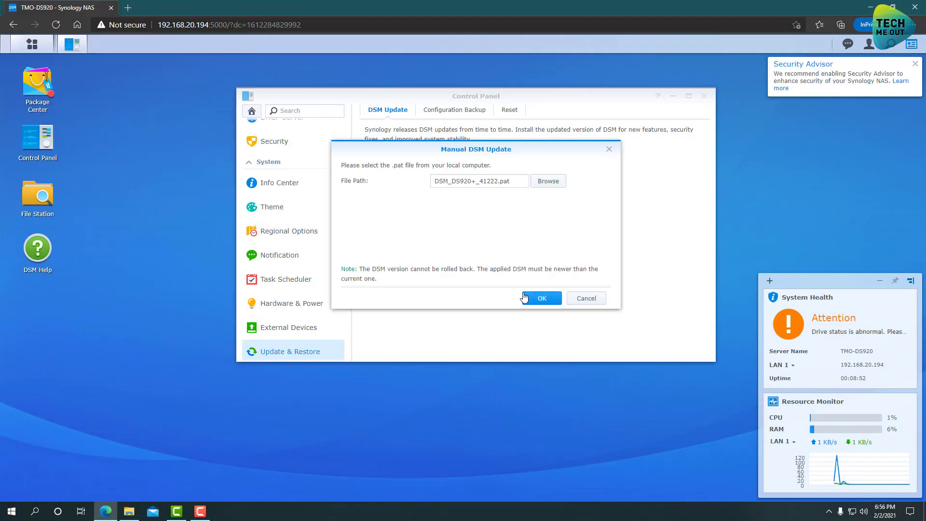
click(535, 296)
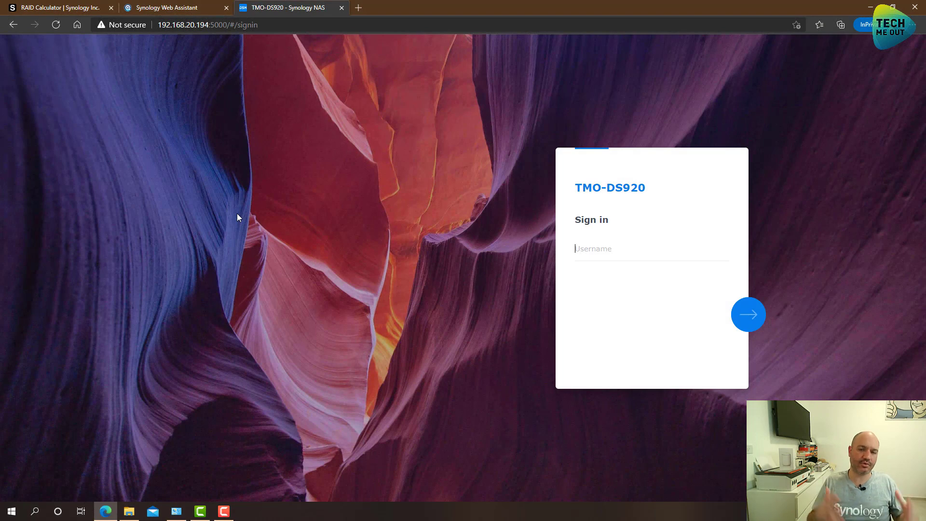
- Sign in with the admin username and password, then launch Storage Manager
text(syn)
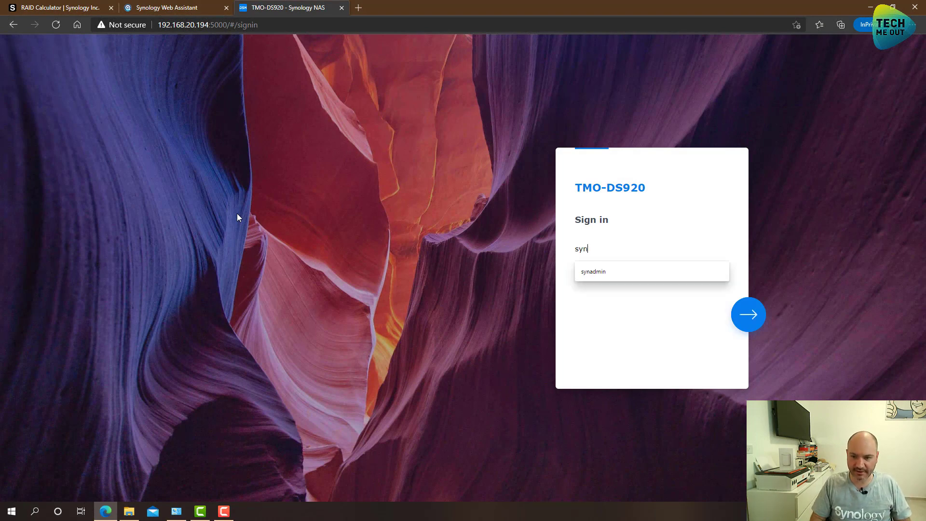
key(Down)
key(Return)
key(Return)
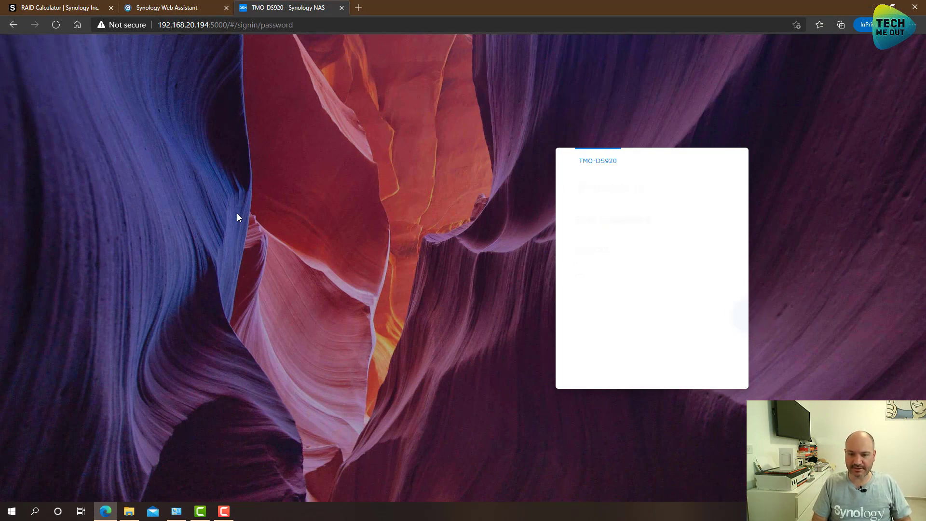
text(•••••••••••)
key(Return)
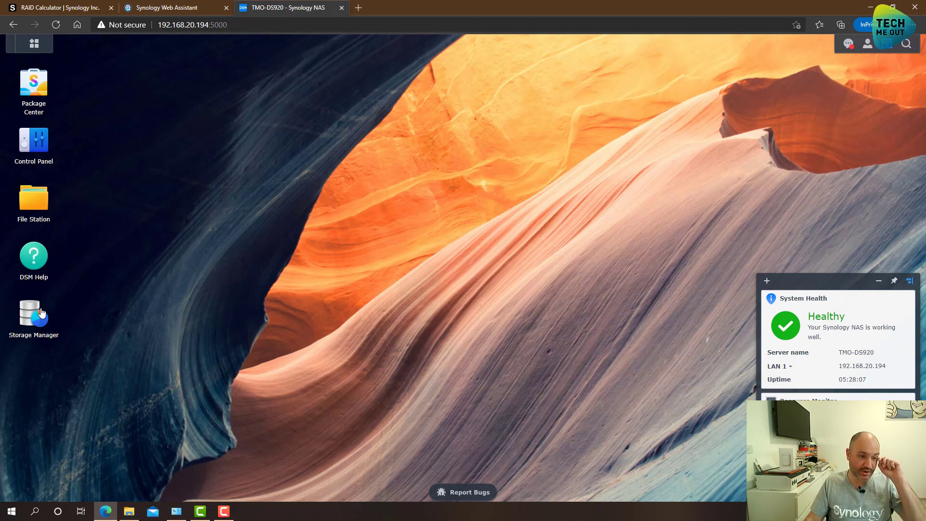
click(22, 315)
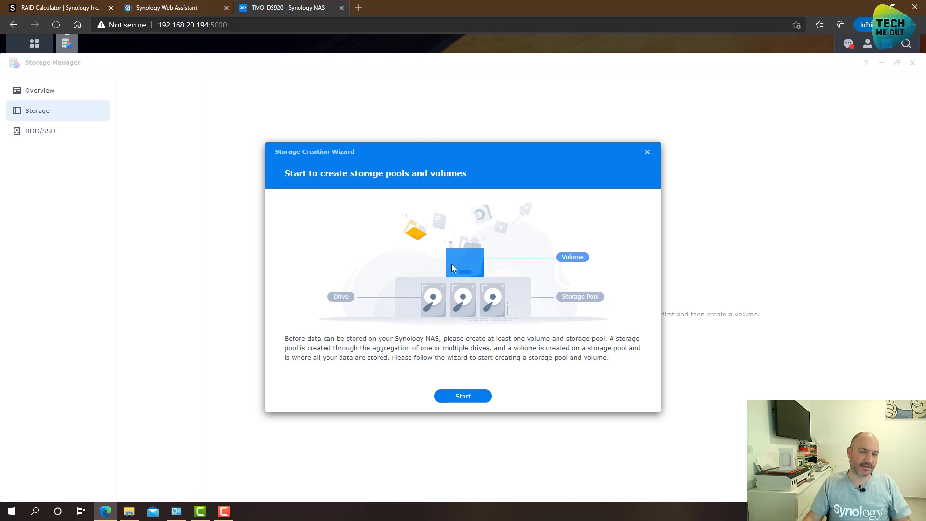
- Start the wizard with SHR and all four drives, accepting the compatibility warning
click(463, 397)
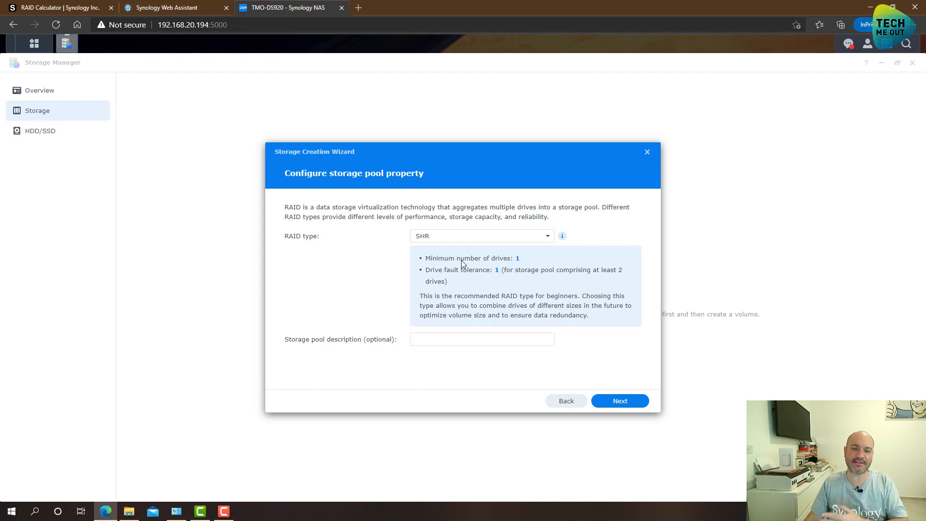
click(475, 240)
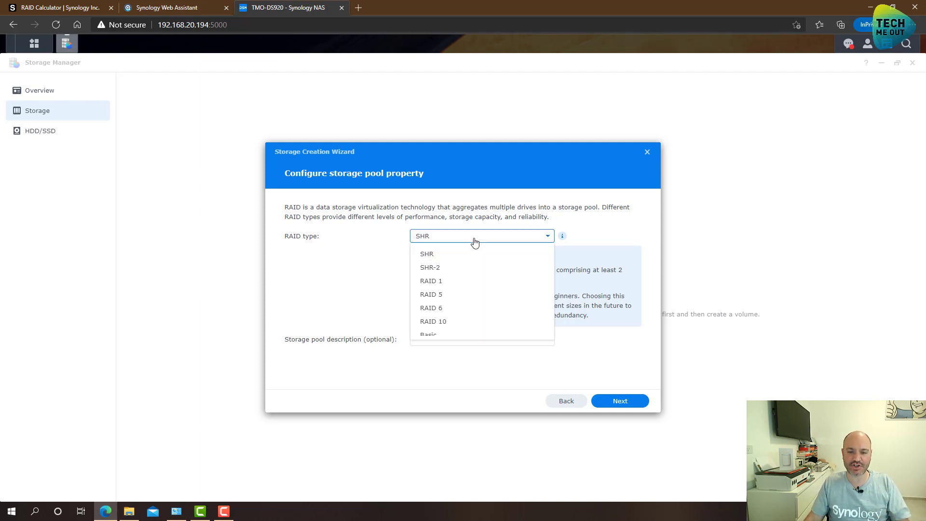
click(475, 241)
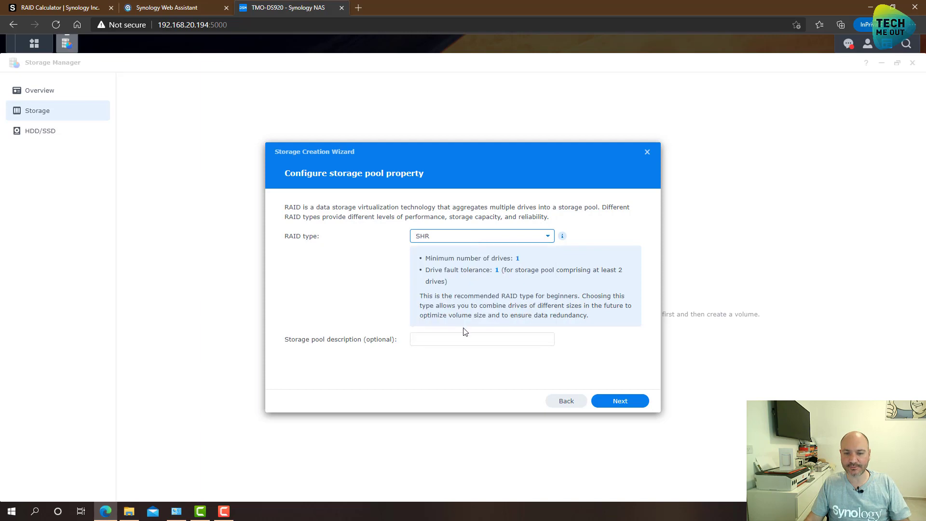
click(620, 402)
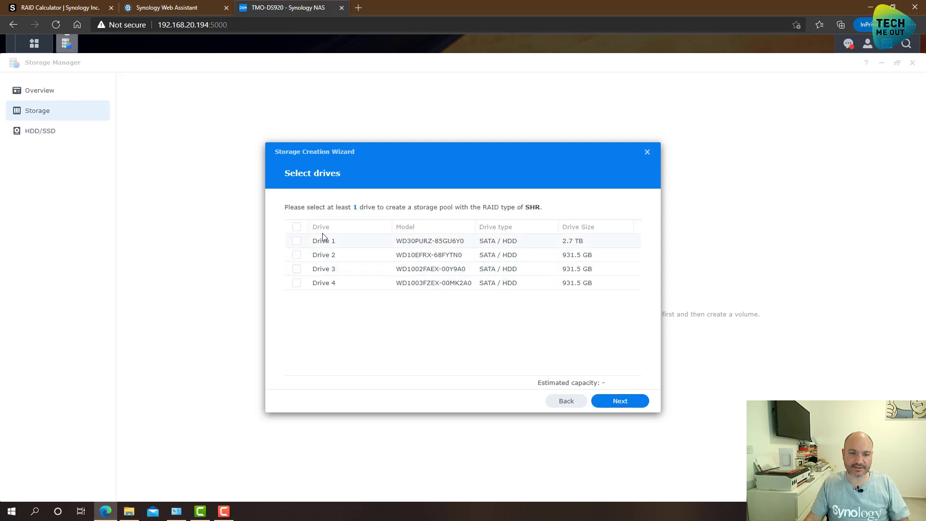
click(297, 227)
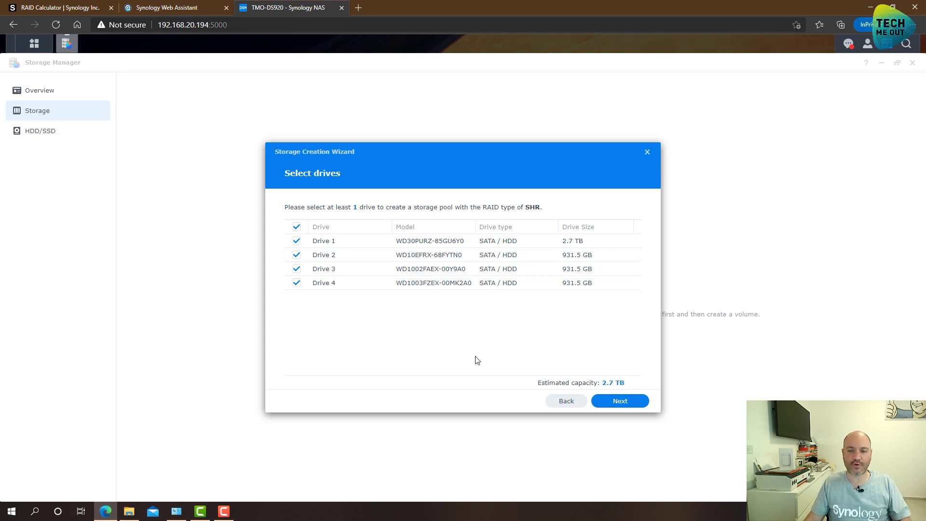
click(620, 401)
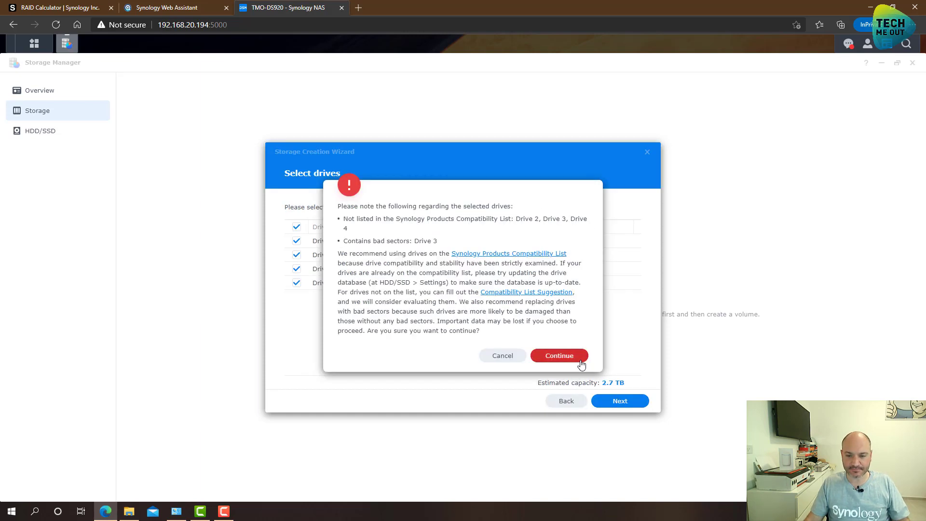
click(560, 356)
- Allocate maximum volume capacity, keep Btrfs, apply and confirm erasing the drives
click(581, 257)
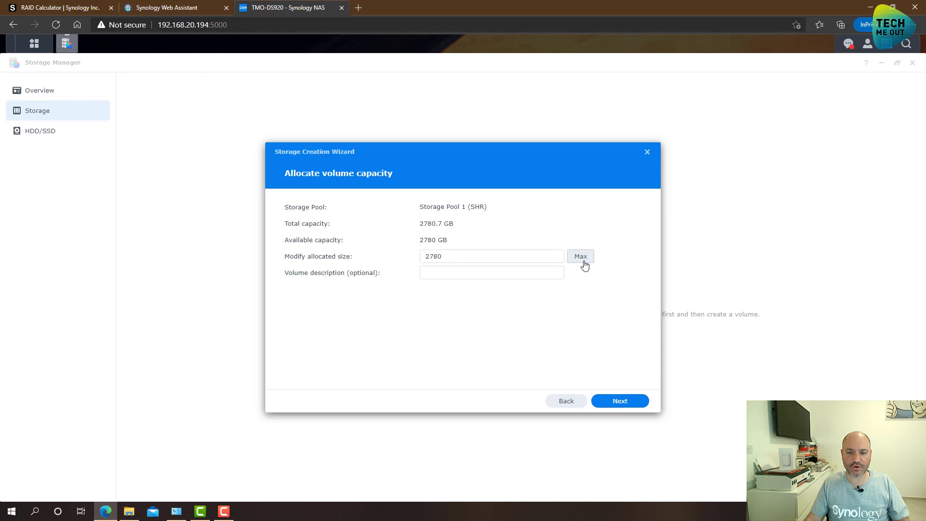
click(620, 401)
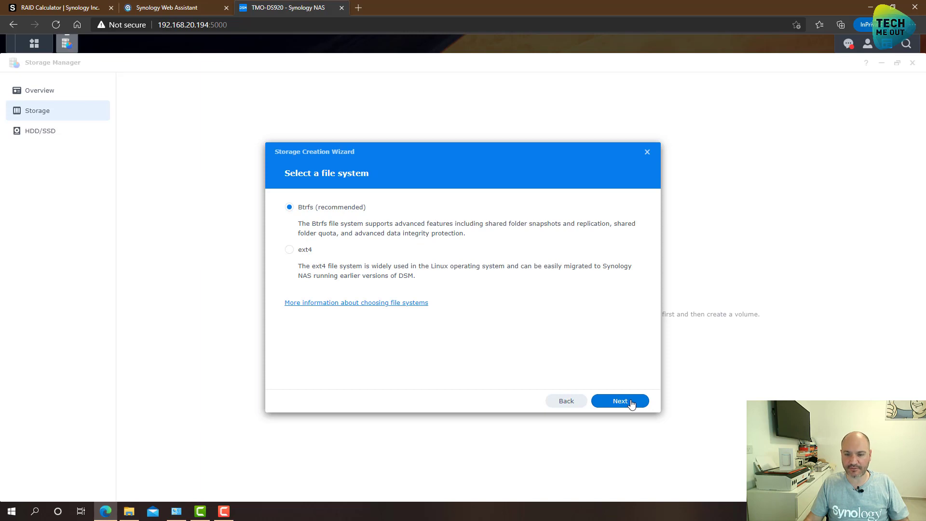
click(621, 401)
click(631, 403)
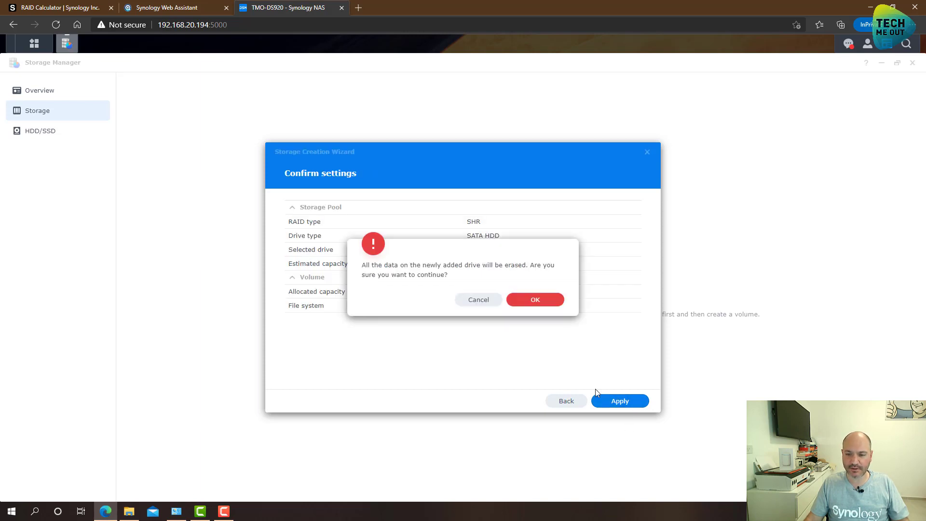
click(536, 302)
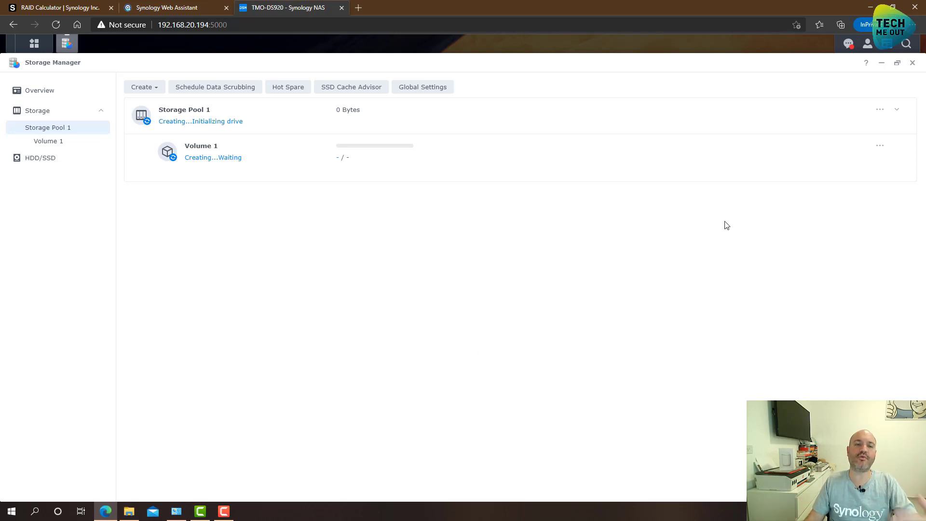
- Close Storage Manager and select LAN 1 under Control Panel > Network > Network Interface
click(913, 63)
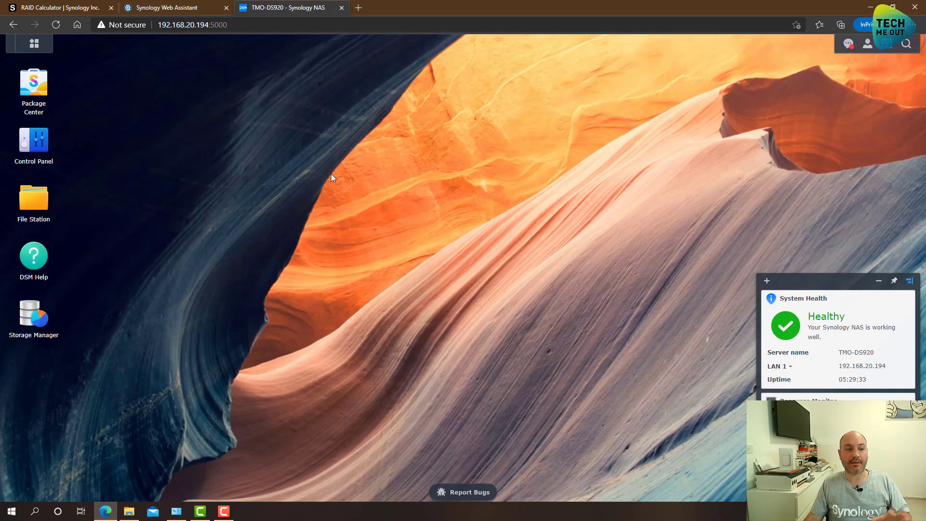
click(39, 146)
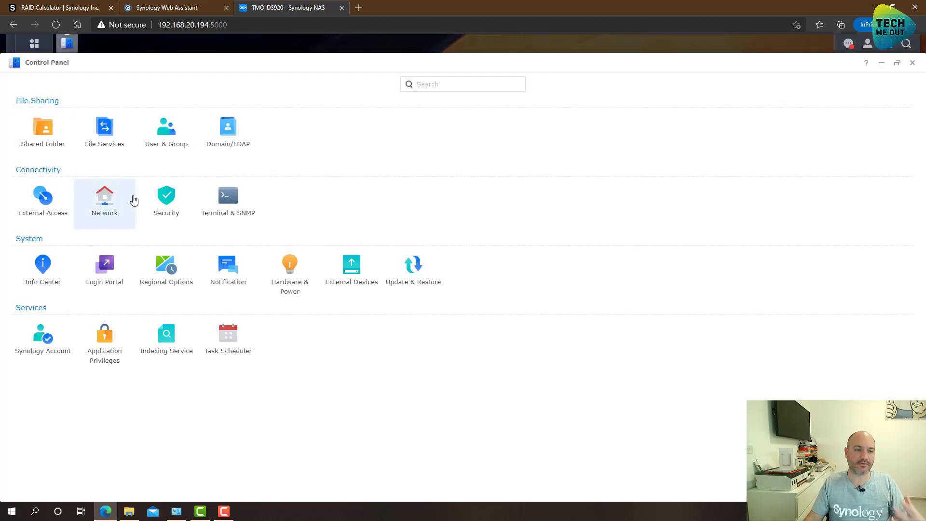
click(109, 206)
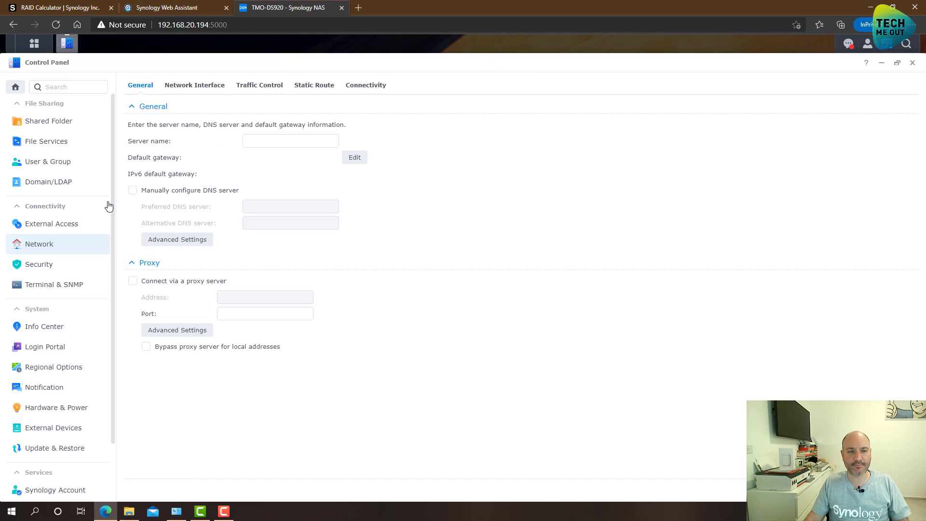
click(180, 89)
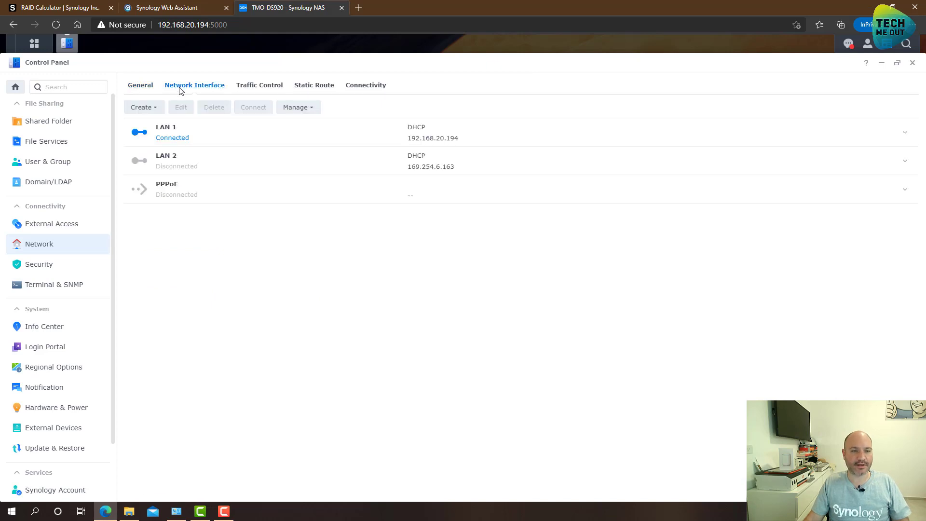
click(265, 134)
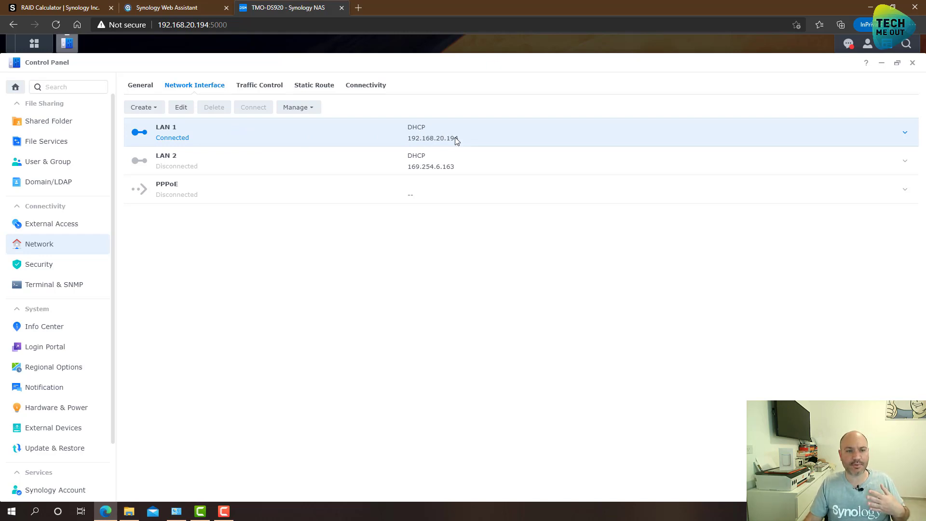
- Switch LAN 1 to manual configuration with static IP 192.168.20.5 and apply
click(182, 107)
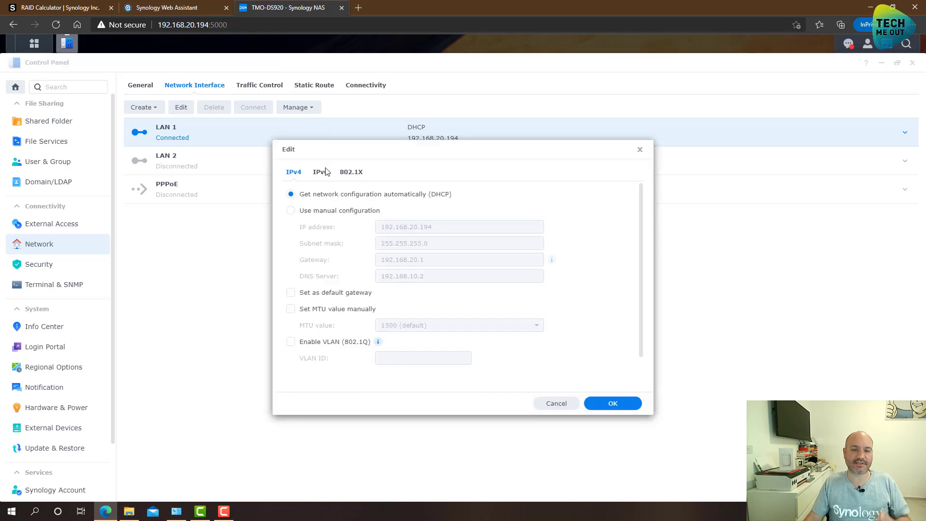
click(347, 212)
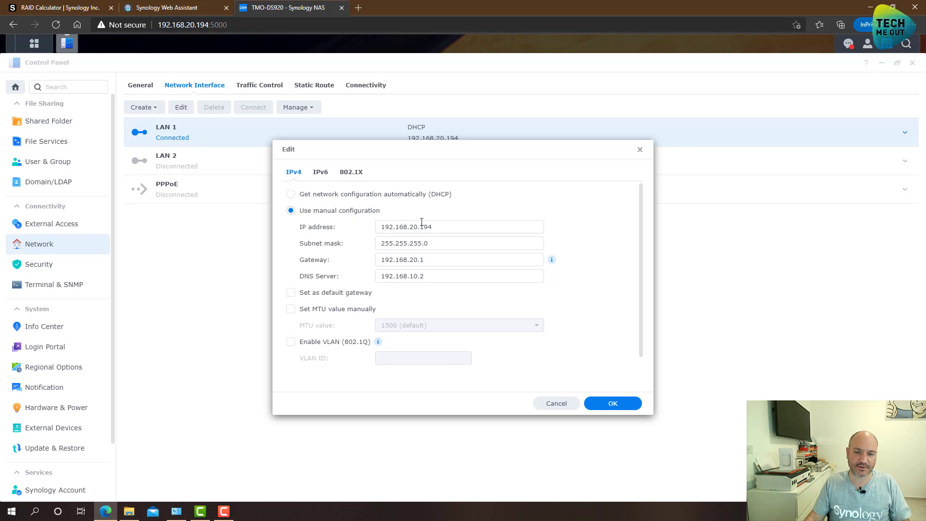
click(441, 226)
drag(432, 227, 421, 227)
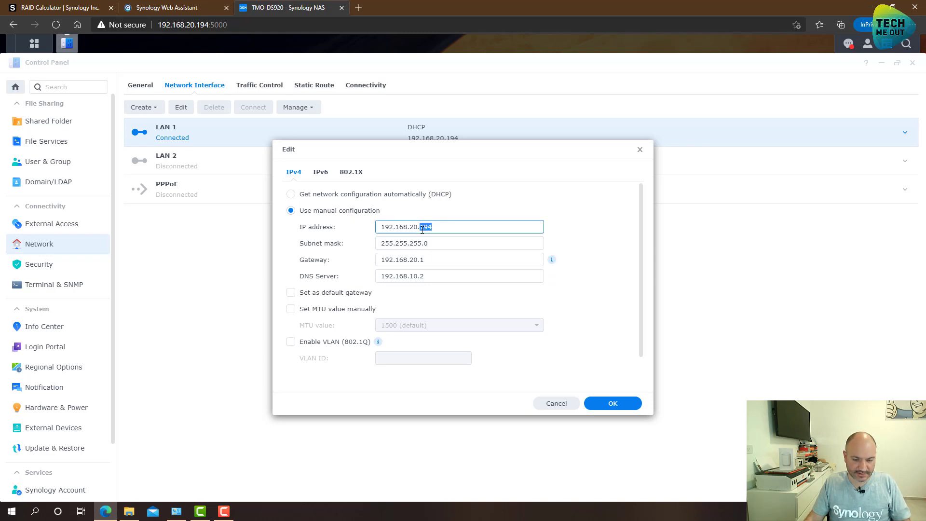
text(5)
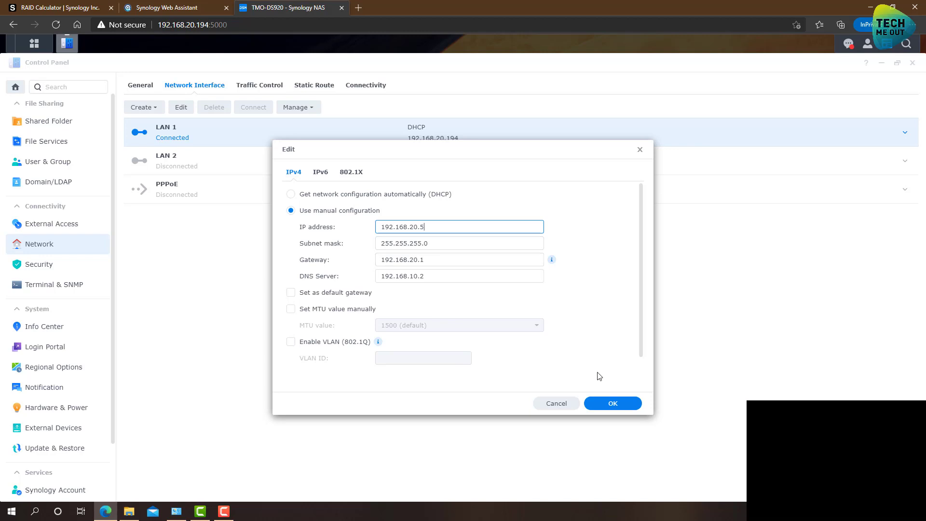
click(613, 404)
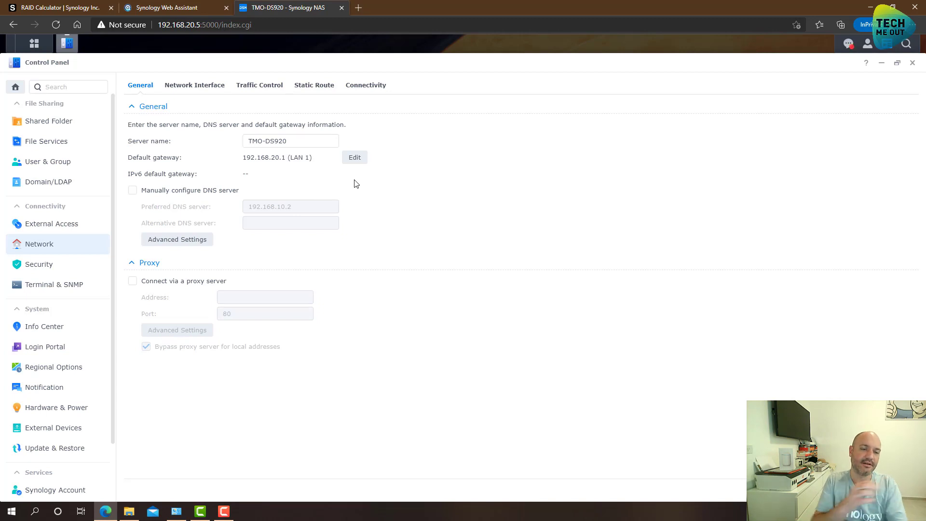
- Reopen Control Panel and start the Create Shared Folder wizard under Shared Folder
click(913, 64)
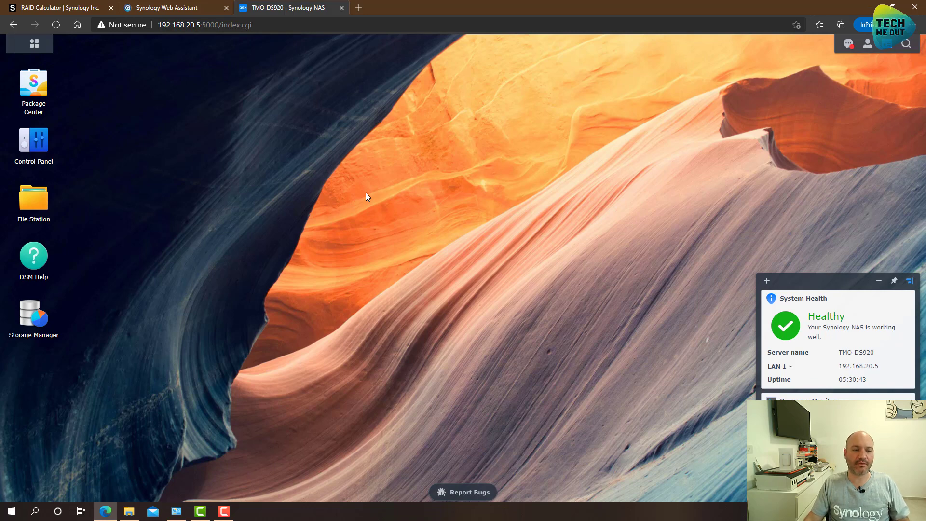
click(43, 148)
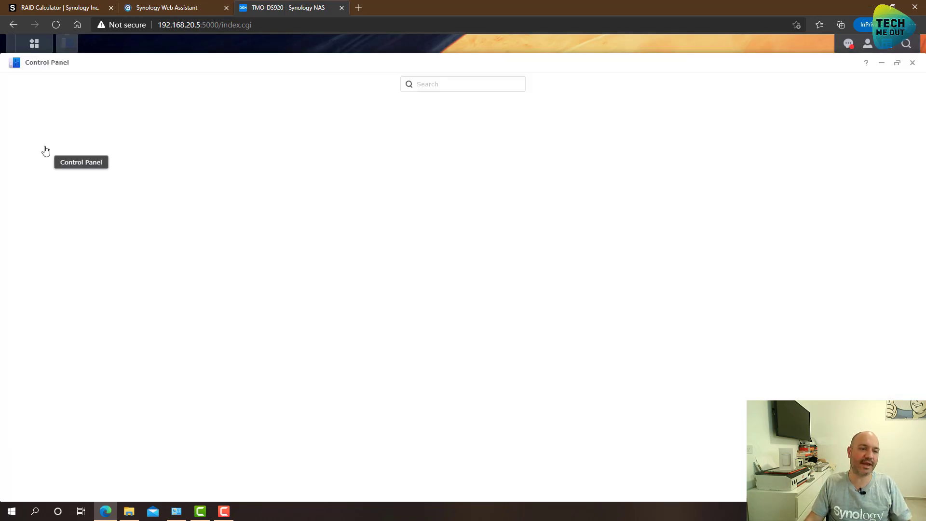
click(56, 140)
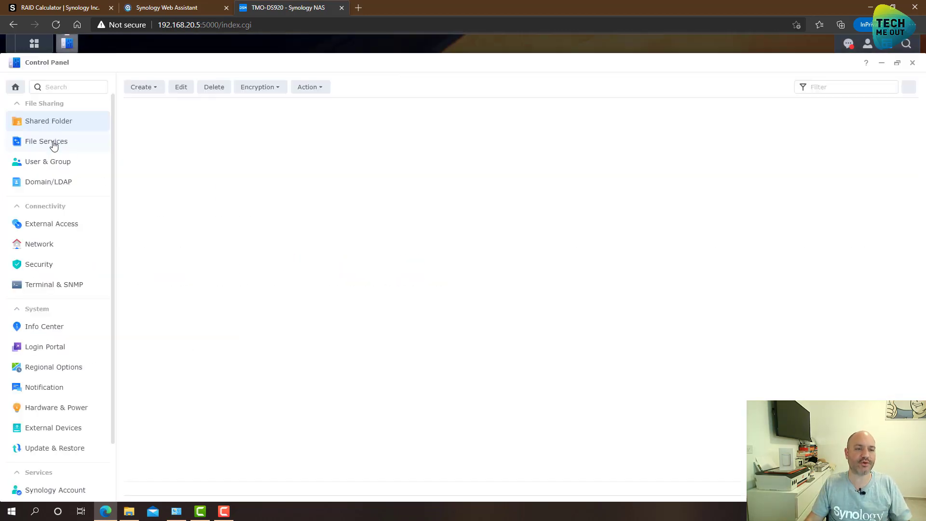
click(160, 91)
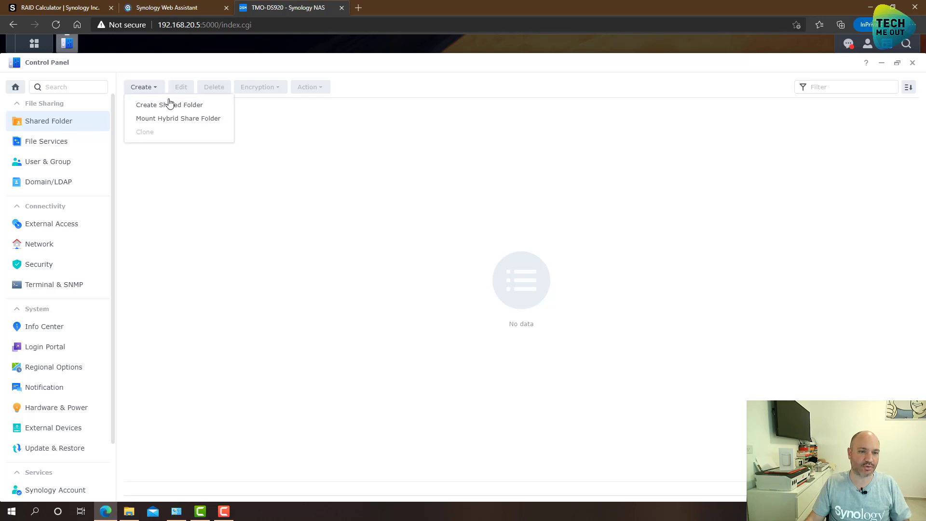
click(163, 110)
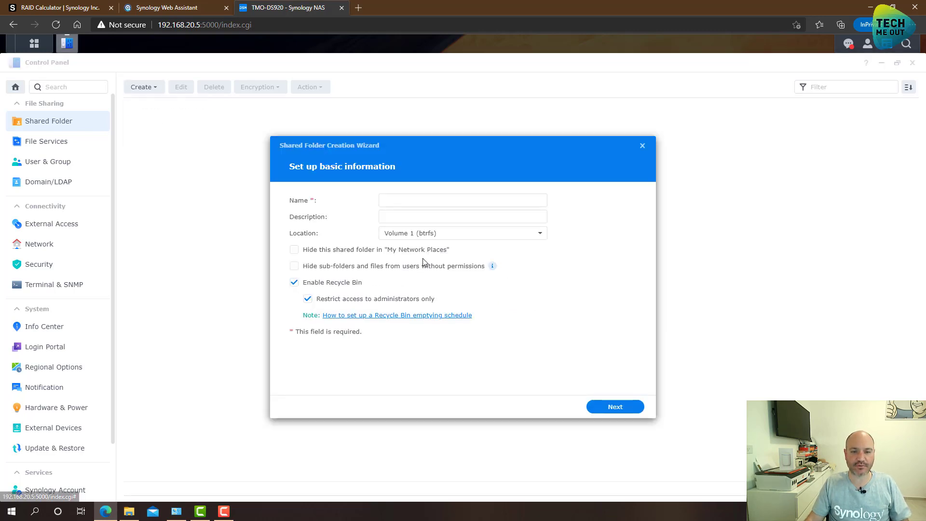
- Name the new shared folder 'Data'
click(401, 201)
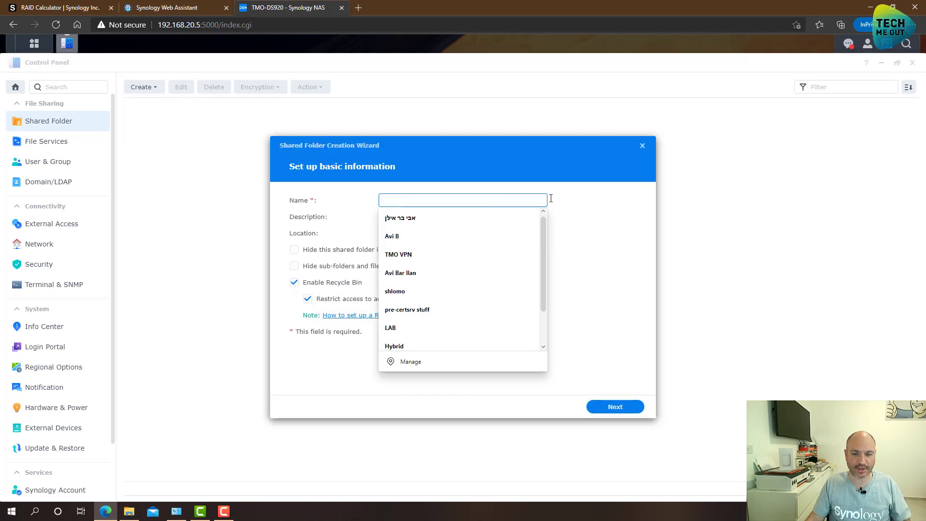
click(602, 213)
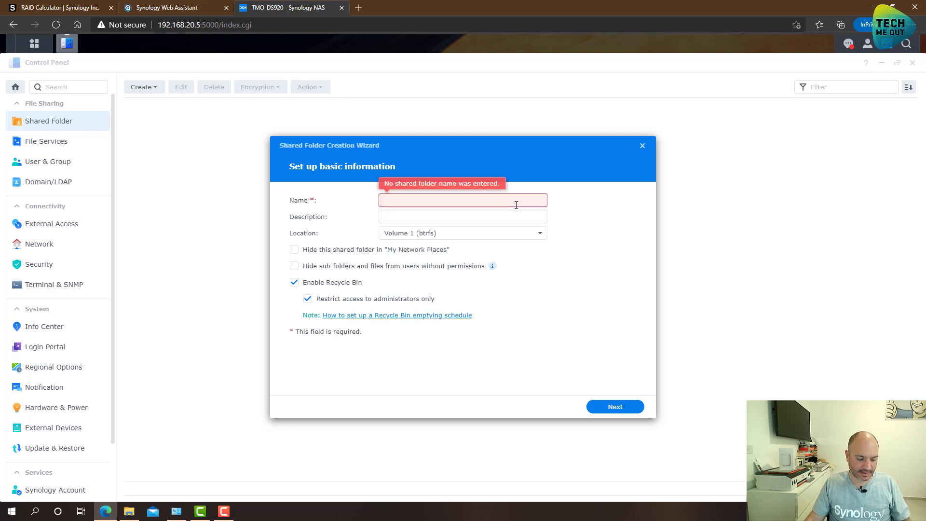
text(Data)
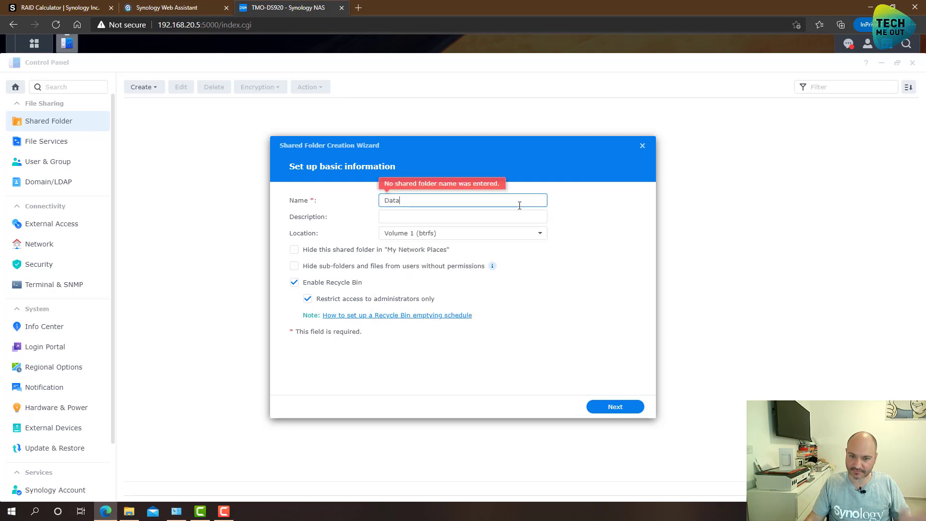
click(602, 278)
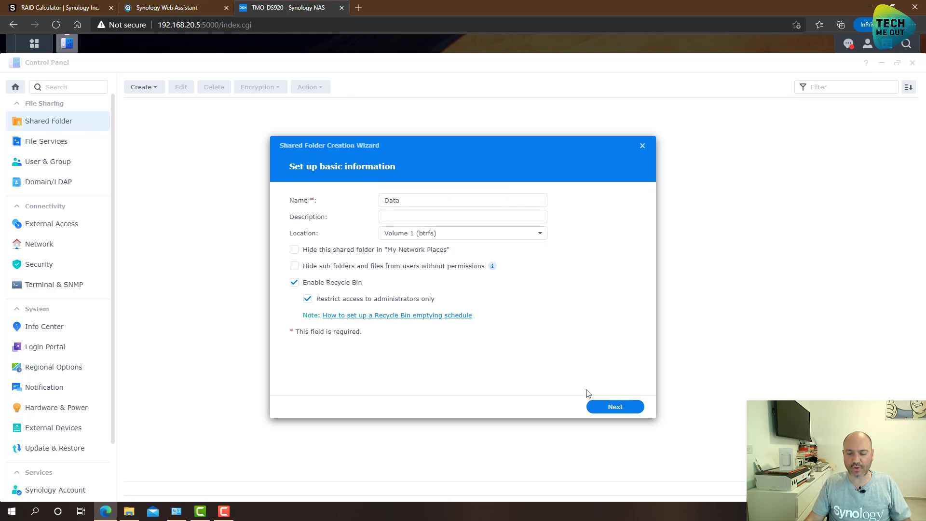
- Create 'Data' on Volume 1 with default encryption, recycle bin and permissions
click(603, 410)
click(619, 409)
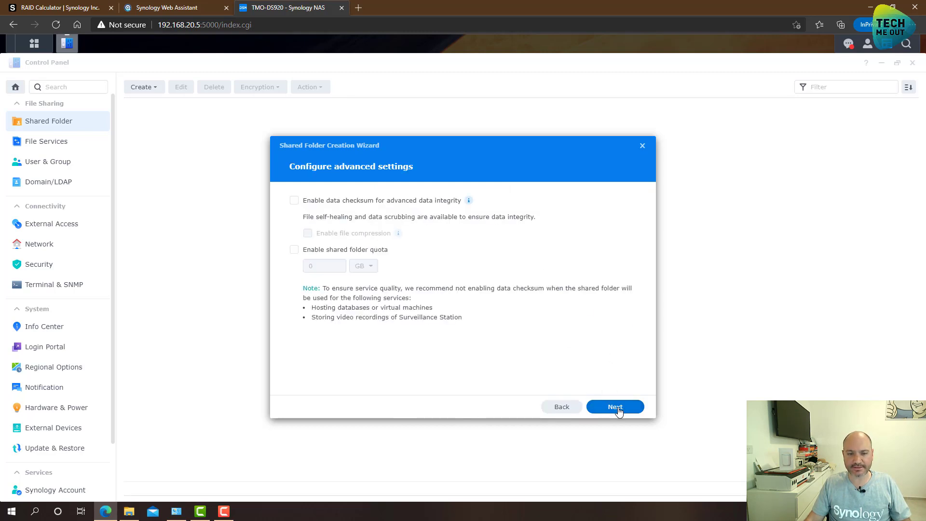
click(619, 411)
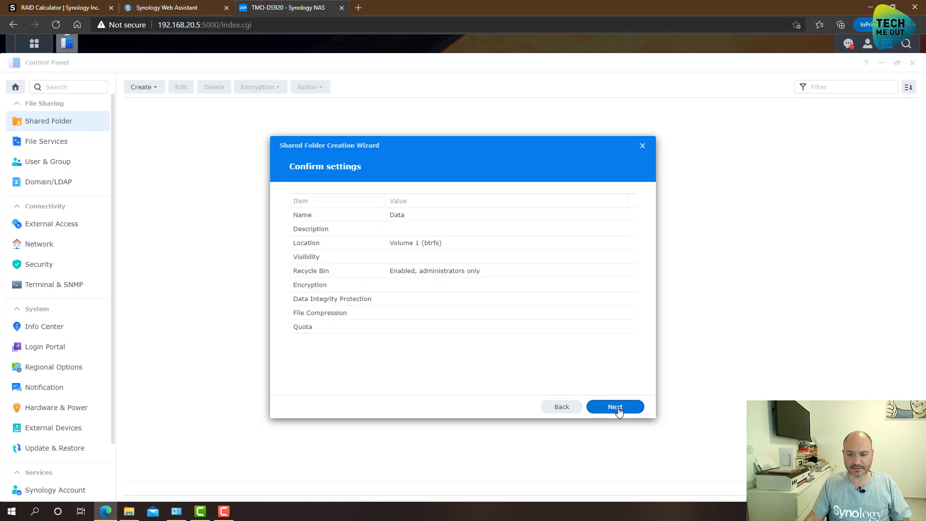
click(617, 408)
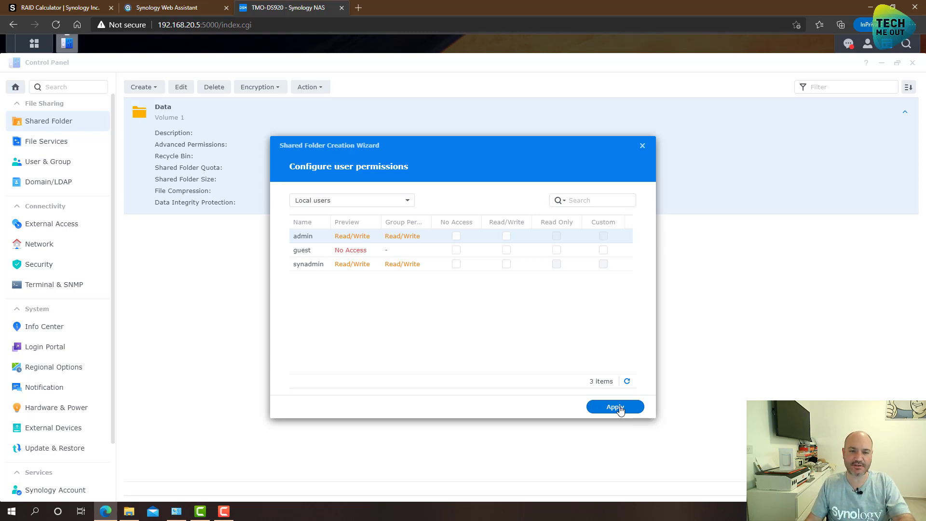
click(615, 408)
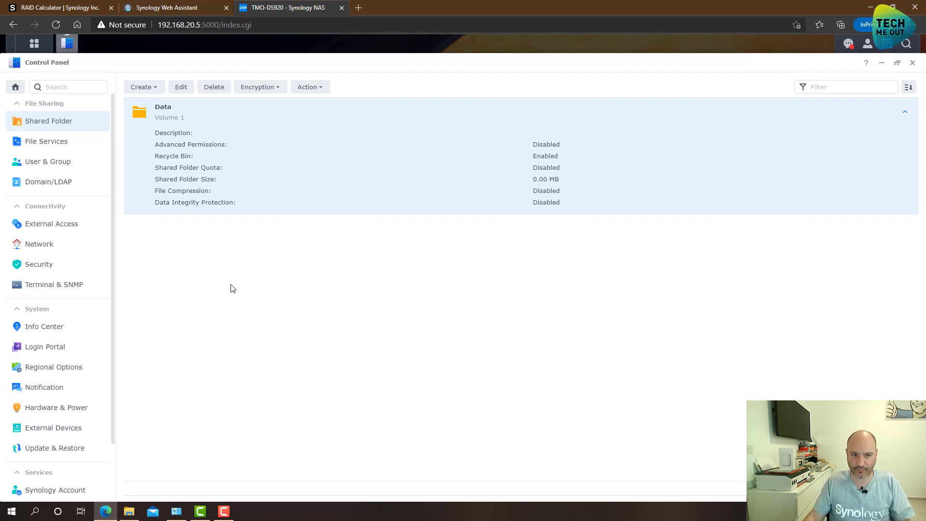
click(915, 64)
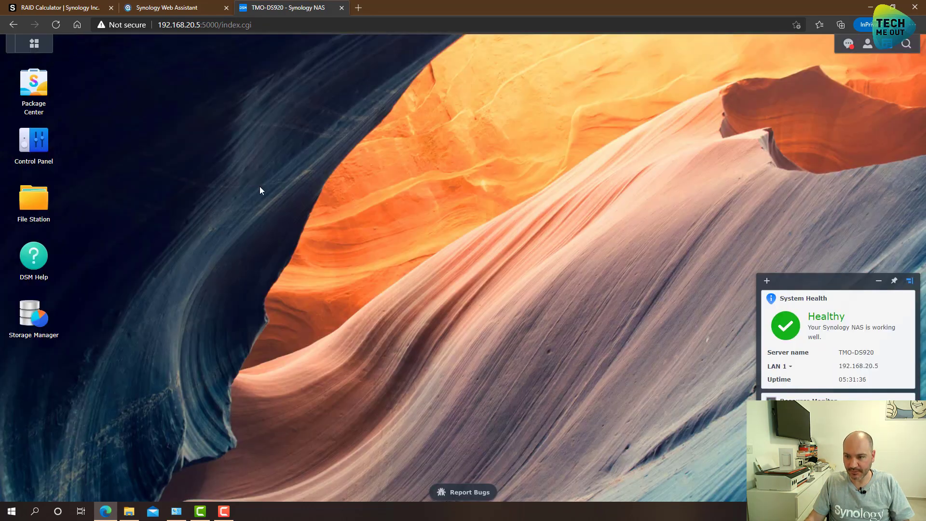